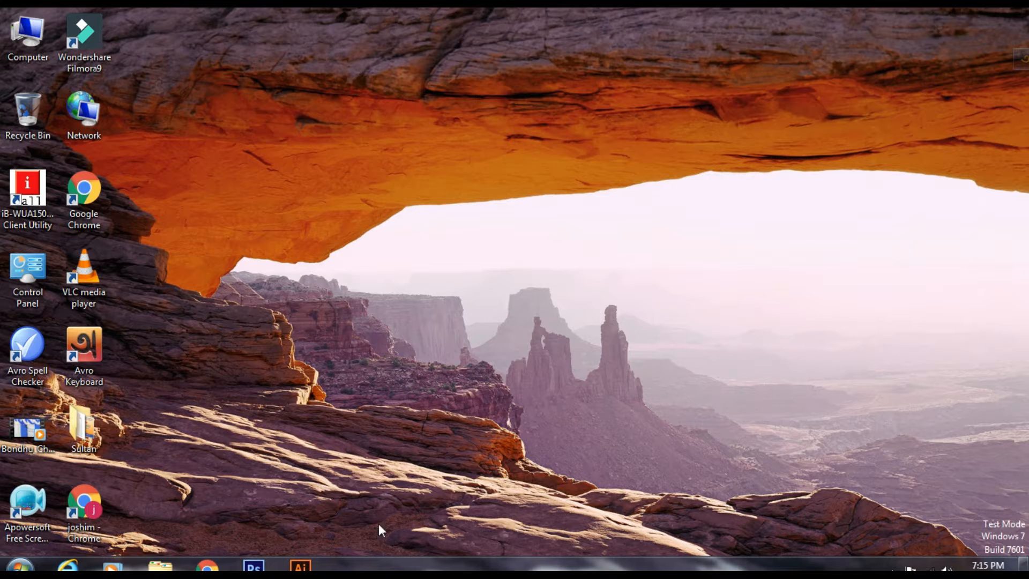
# Step: Open Illustrator and create a new one-artboard Letter document, 8.5 by 11 in, in portrait orientation
pyautogui.click(307, 570)
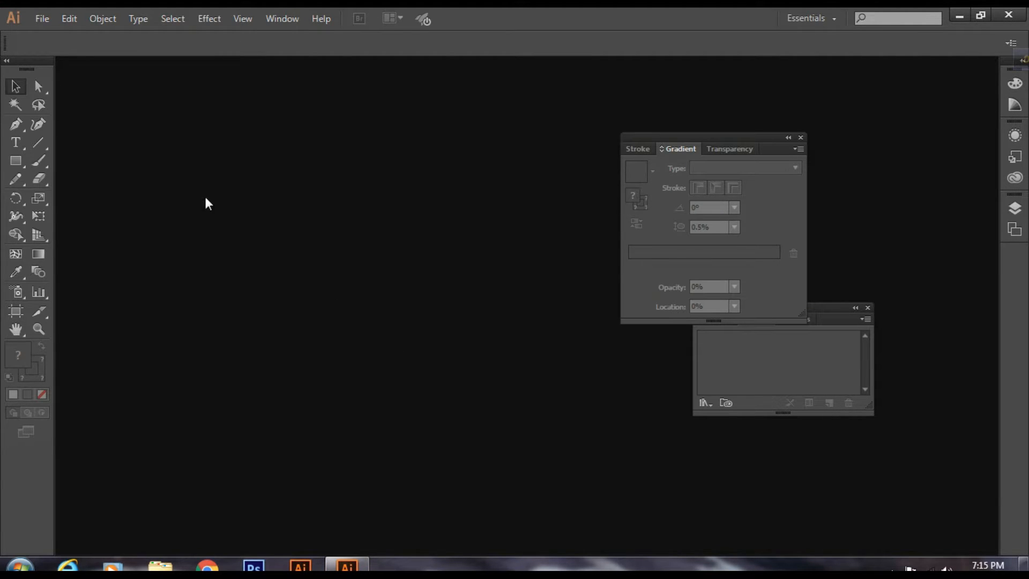
pyautogui.click(46, 20)
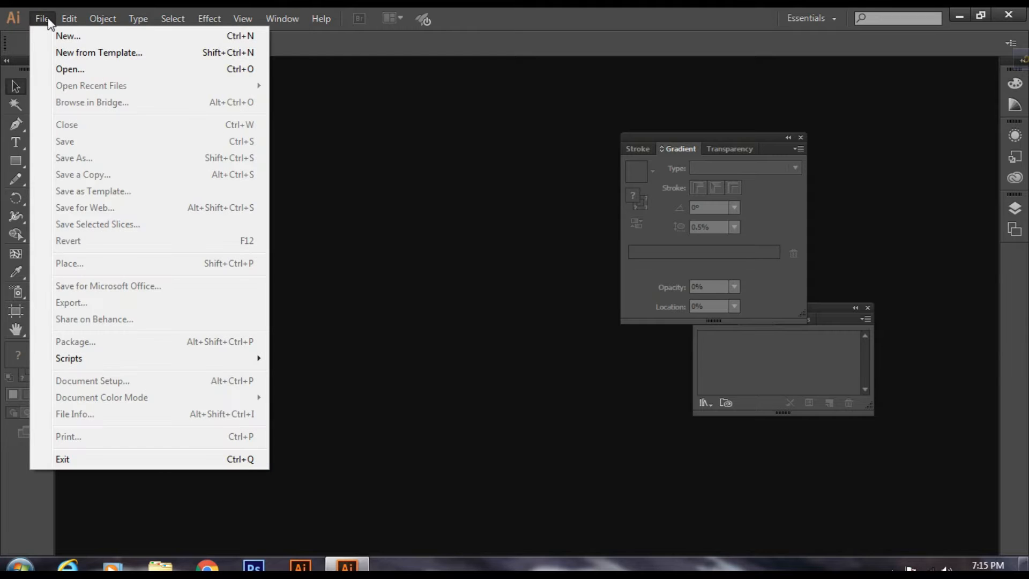
pyautogui.click(63, 36)
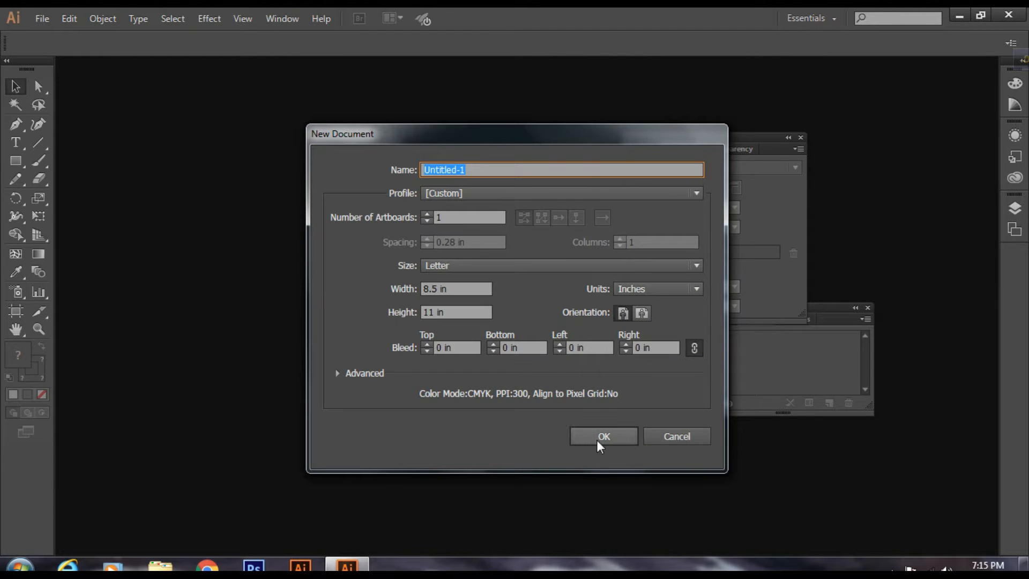
pyautogui.click(602, 437)
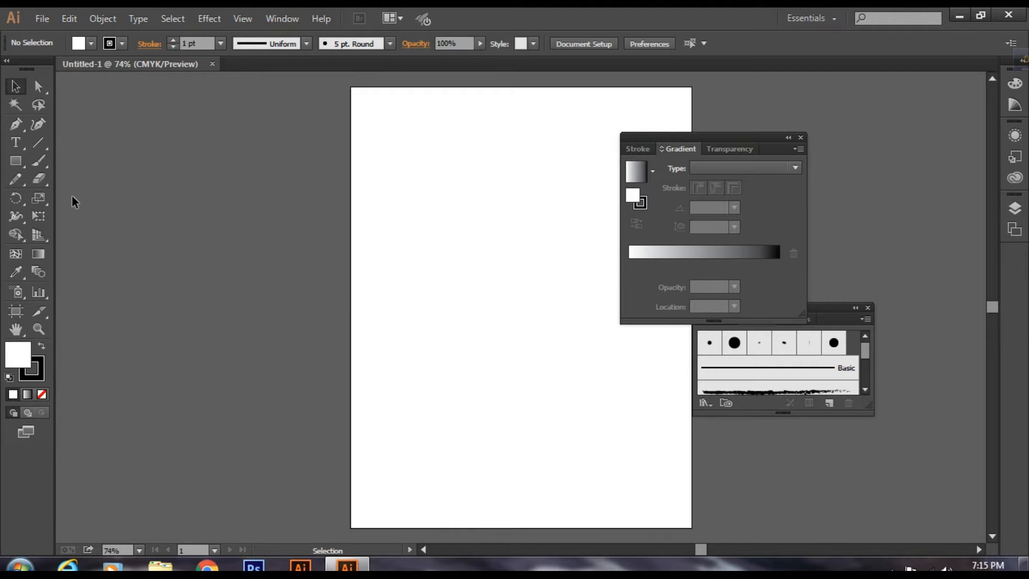
# Step: Draw an open vertical S-shaped path with three anchor points using the Pen tool, ending at about X 2.97 in, Y 7.02 in
pyautogui.click(17, 123)
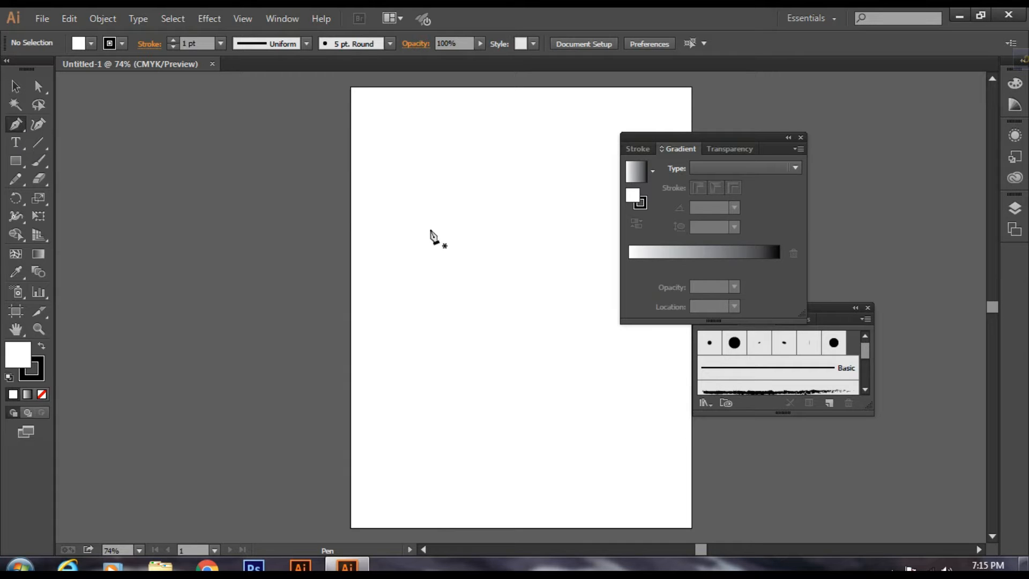
pyautogui.click(501, 158)
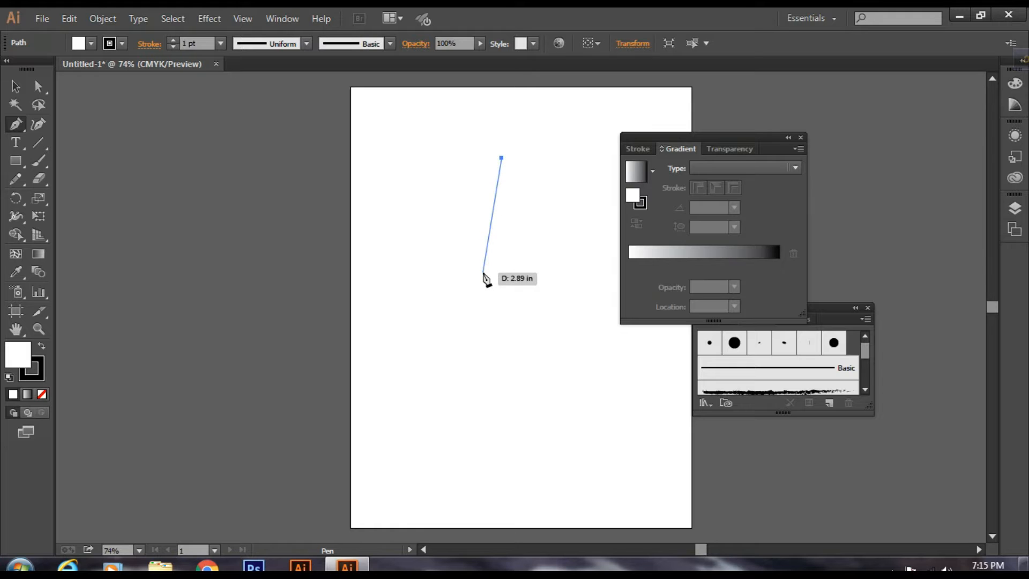
pyautogui.moveTo(483, 272); pyautogui.dragTo(523, 350)
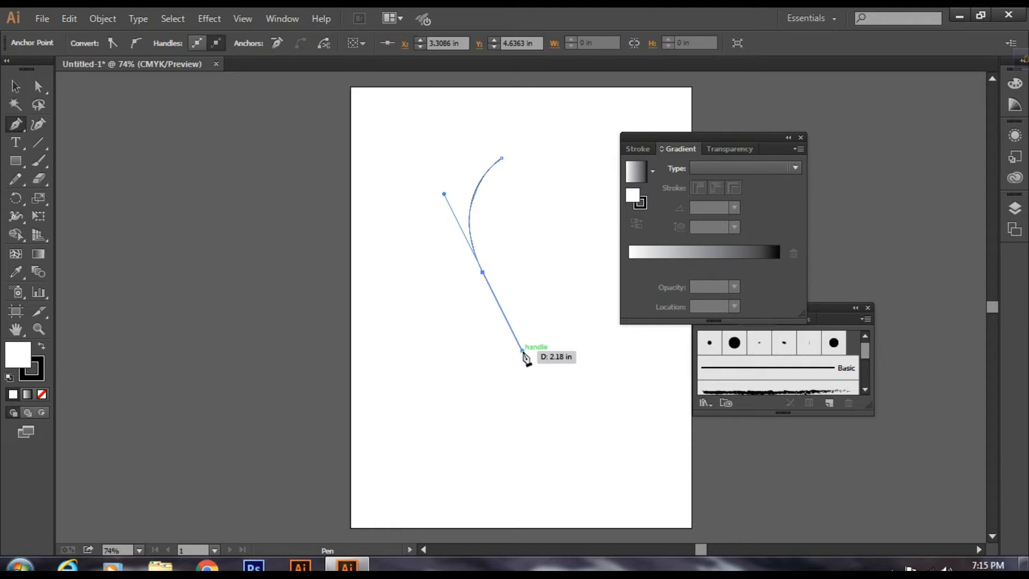
pyautogui.click(470, 369)
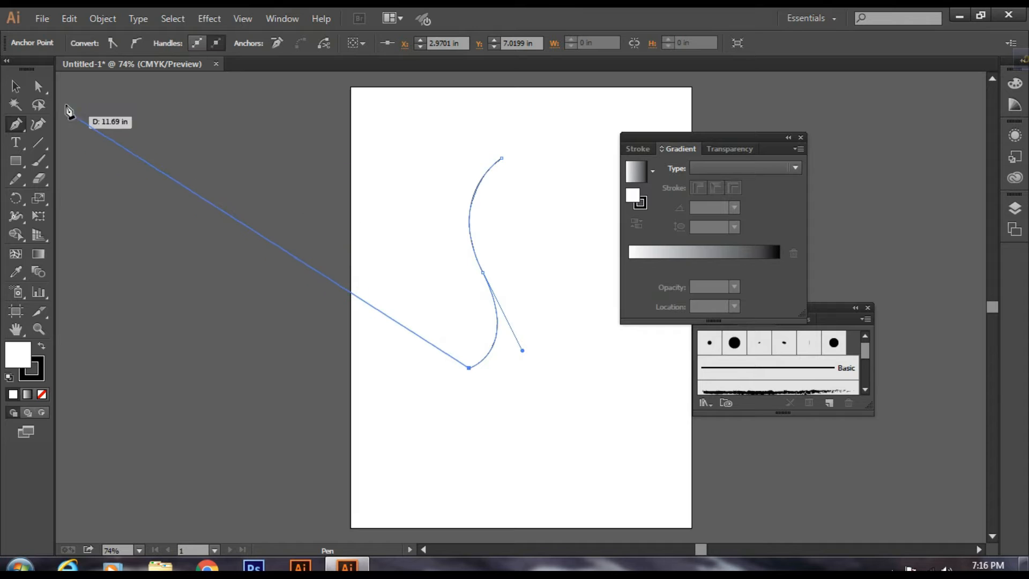
pyautogui.click(21, 86)
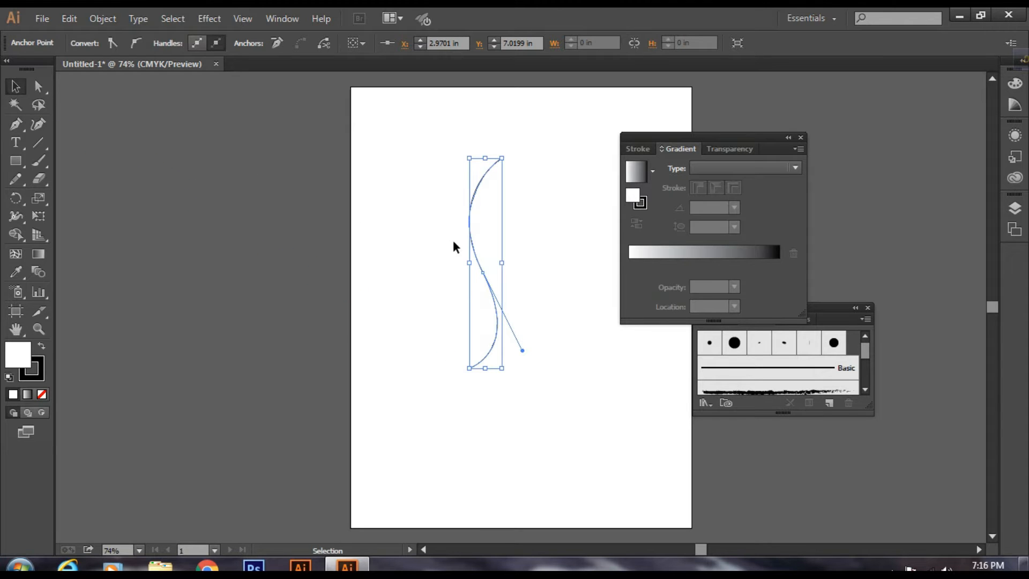
pyautogui.click(441, 208)
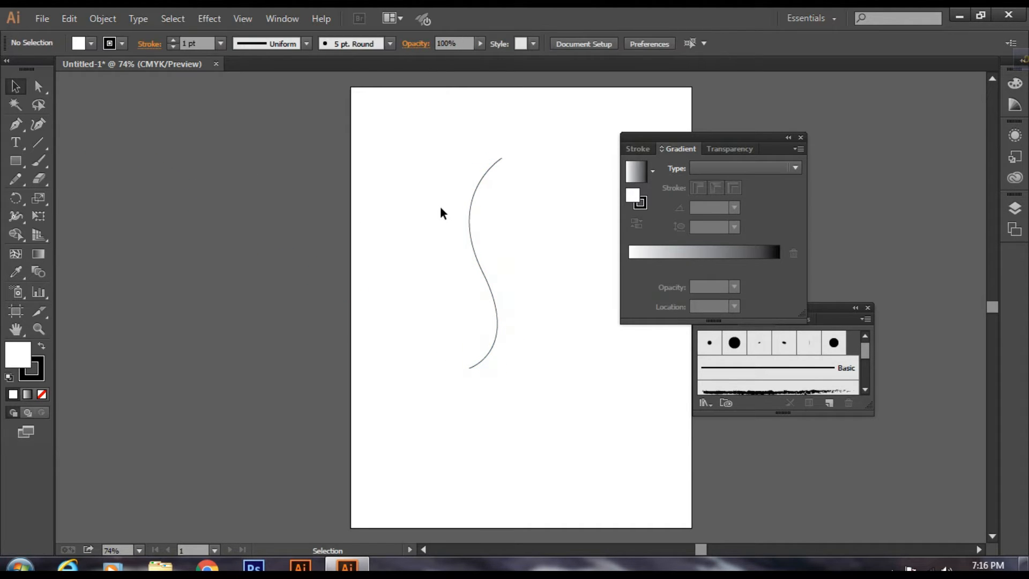
# Step: Set the S-shaped path's stroke weight to 2 pt
pyautogui.moveTo(452, 127); pyautogui.dragTo(519, 392)
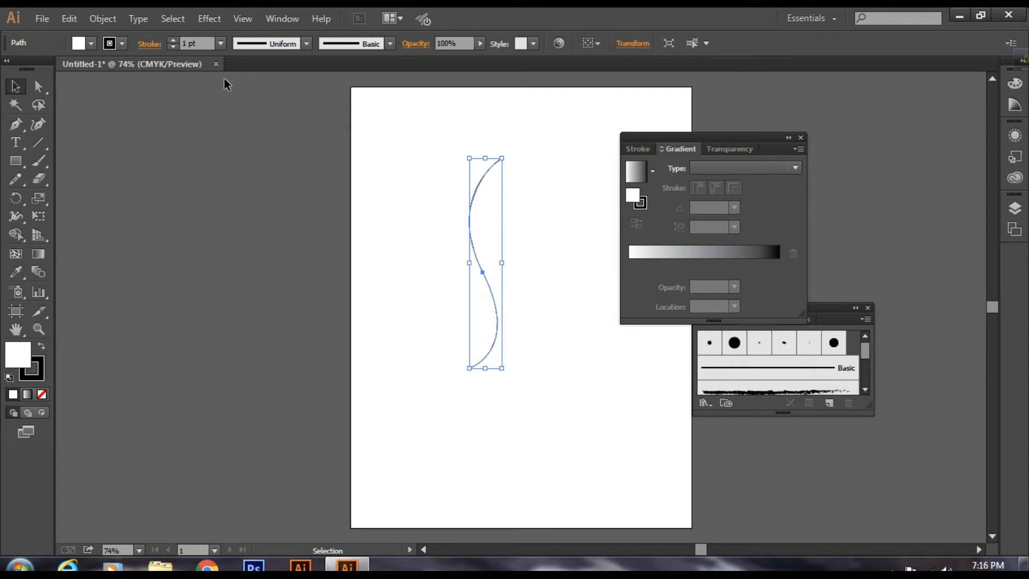
pyautogui.click(180, 44)
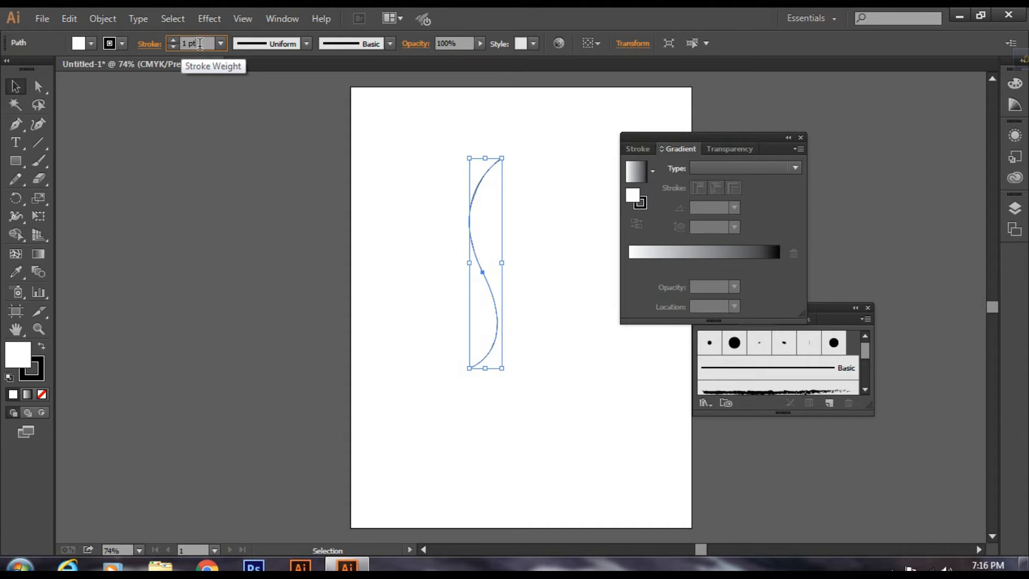
pyautogui.click(172, 40)
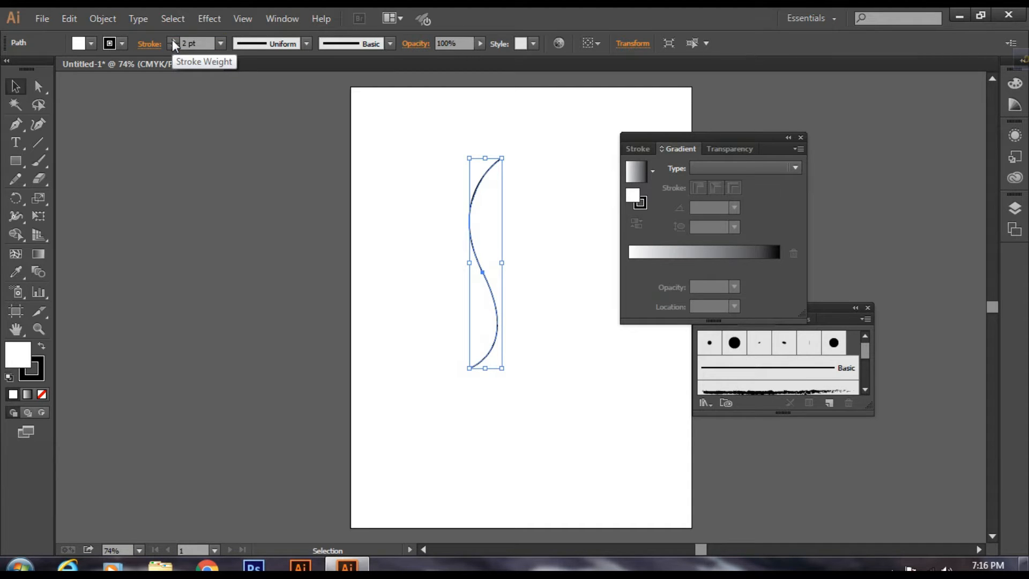
pyautogui.click(392, 182)
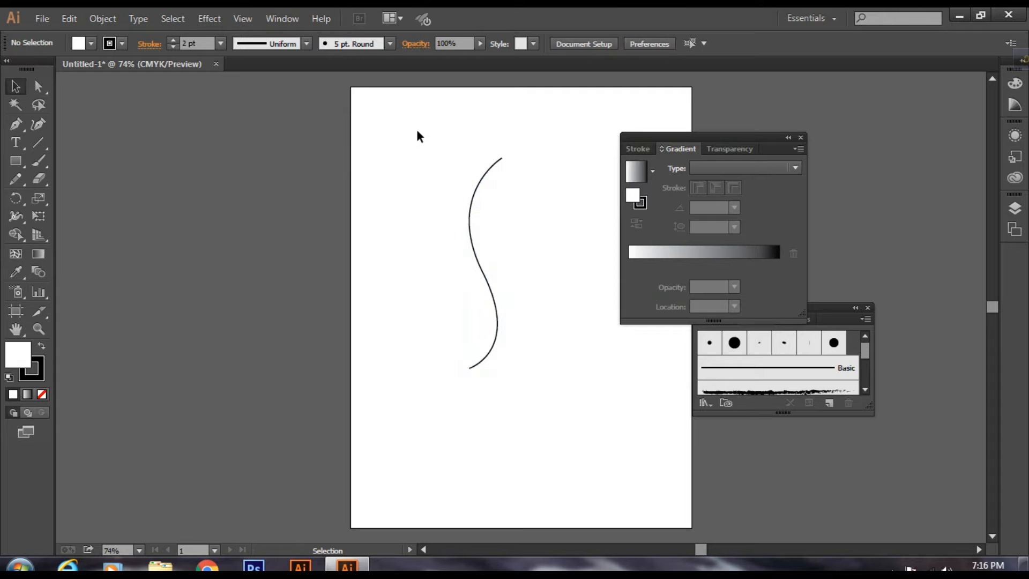
# Step: Copy the S-shaped path and paste the duplicate directly in front of it
pyautogui.moveTo(418, 118); pyautogui.dragTo(536, 401)
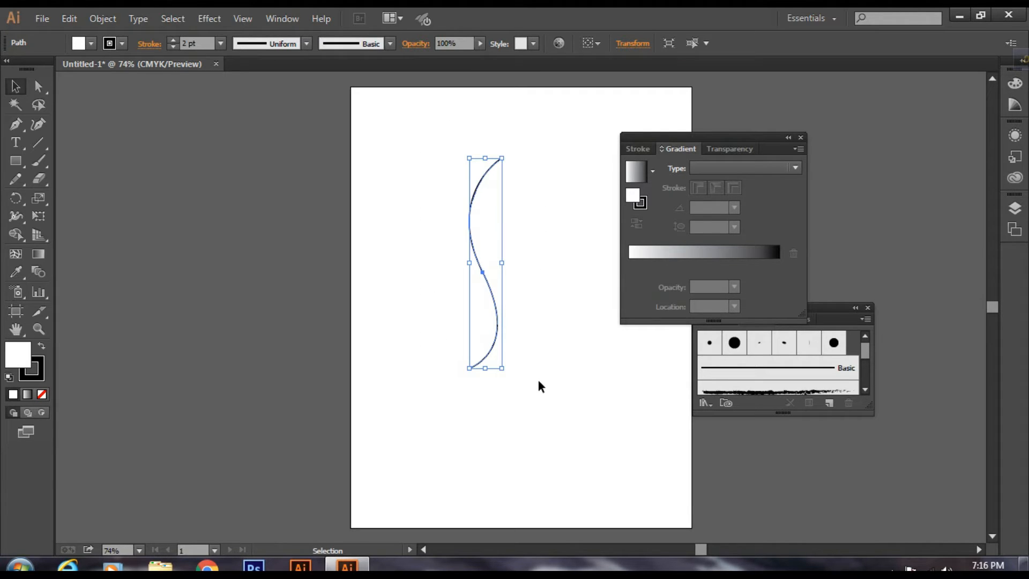
pyautogui.hotkey('ctrl', 'c')
pyautogui.hotkey('ctrl', 'f')
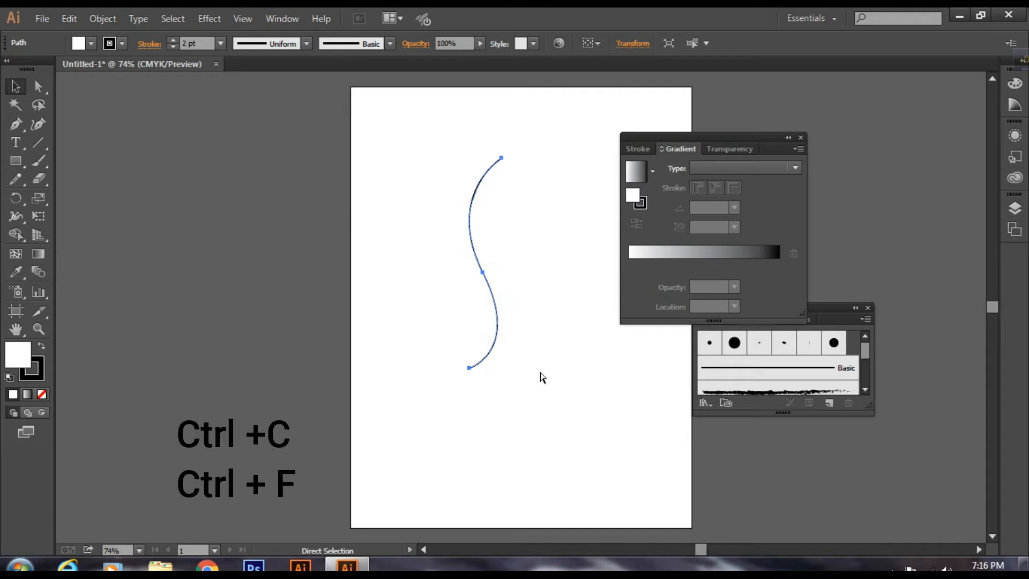
pyautogui.press('ctrl')
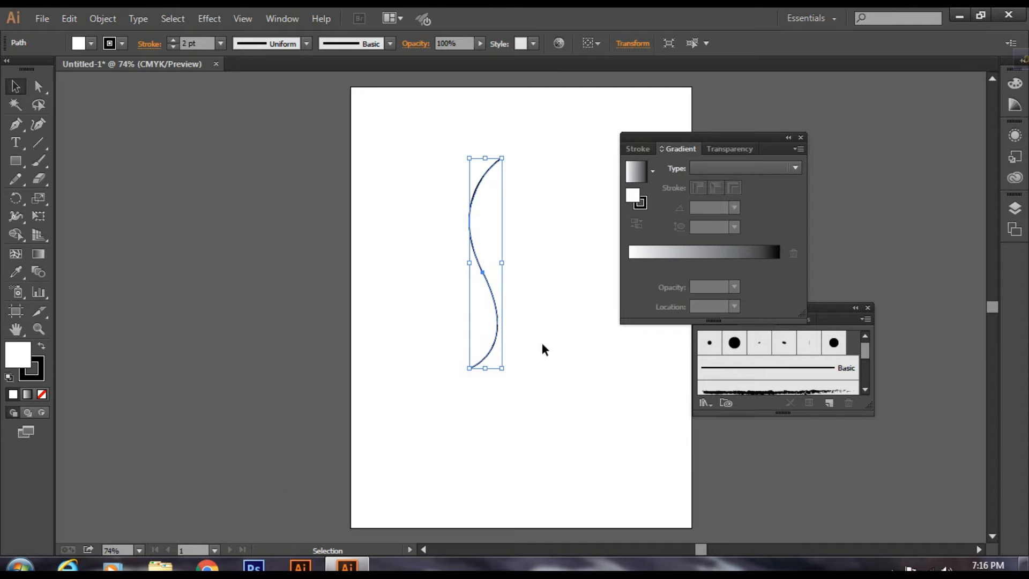
# Step: Reflect the pasted curve across the vertical axis at 90°
pyautogui.rightClick(484, 226)
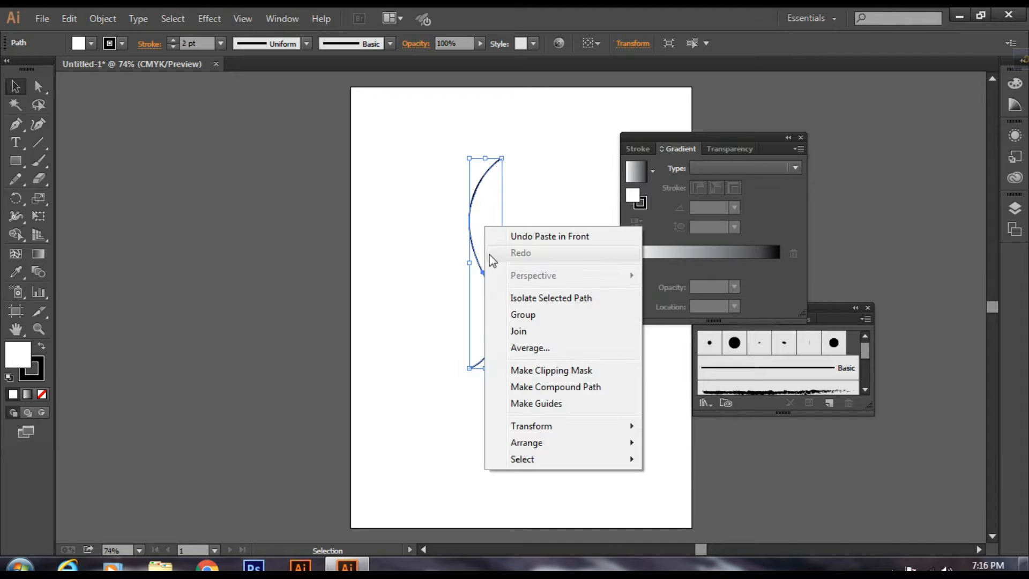
pyautogui.moveTo(534, 429)
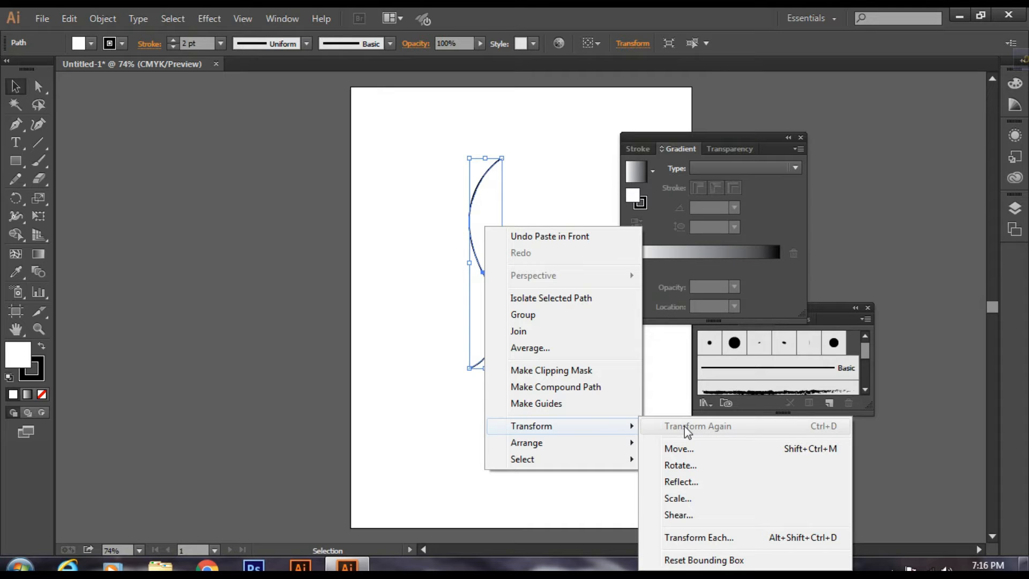
pyautogui.click(682, 482)
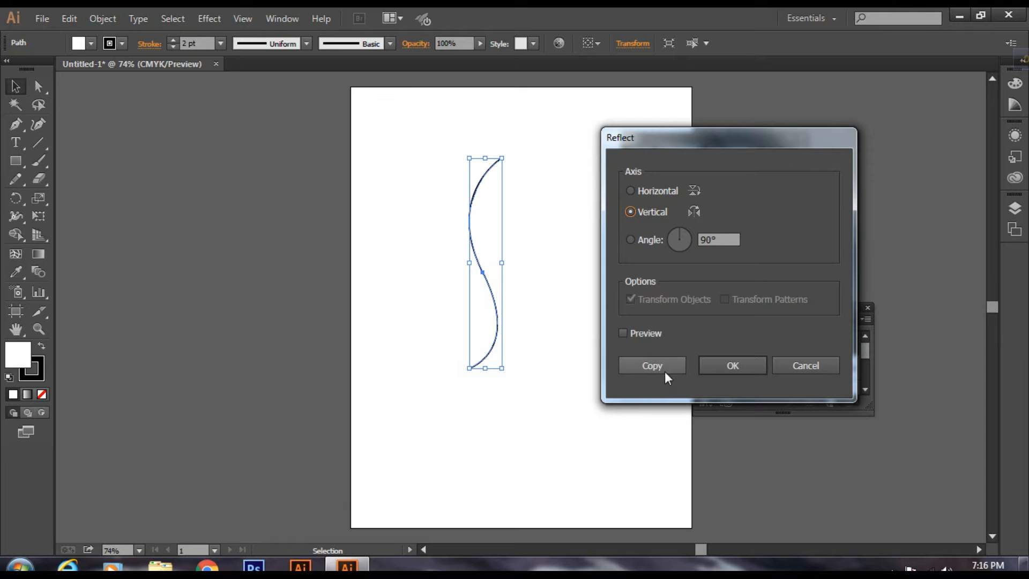
pyautogui.click(626, 332)
pyautogui.click(721, 365)
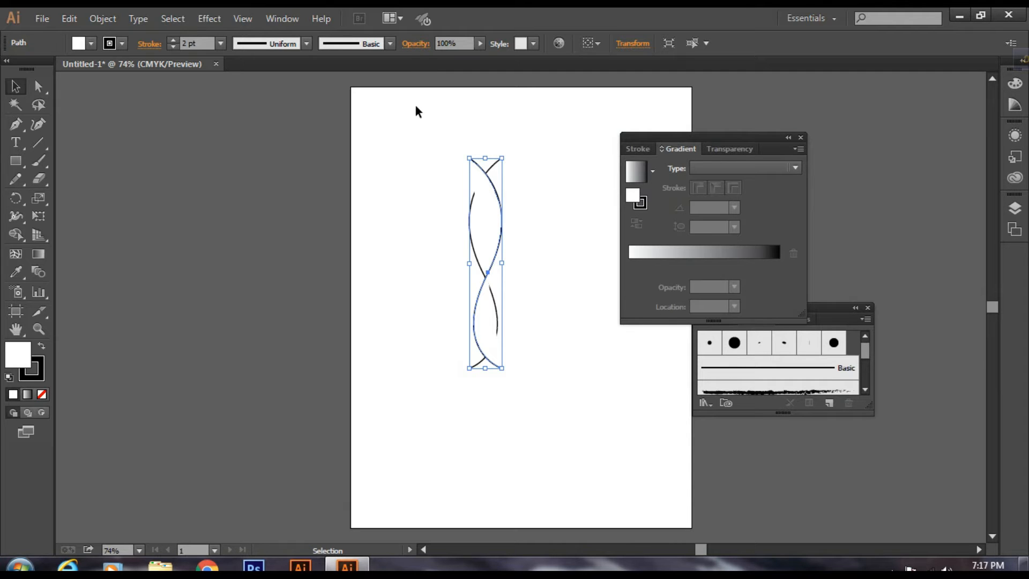
# Step: Remove the fill from both curves, leaving only their strokes
pyautogui.moveTo(416, 106); pyautogui.dragTo(566, 427)
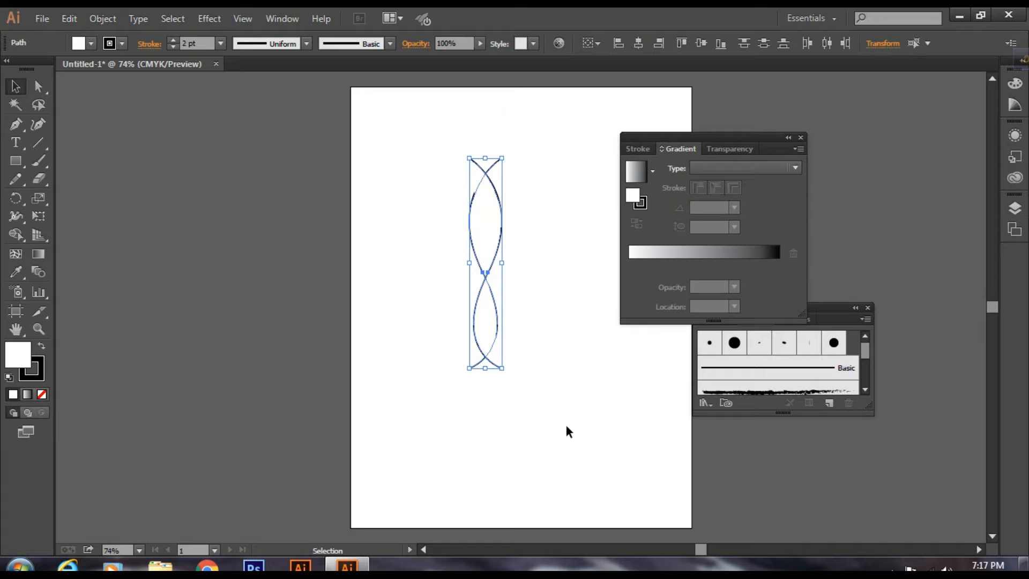
pyautogui.click(81, 44)
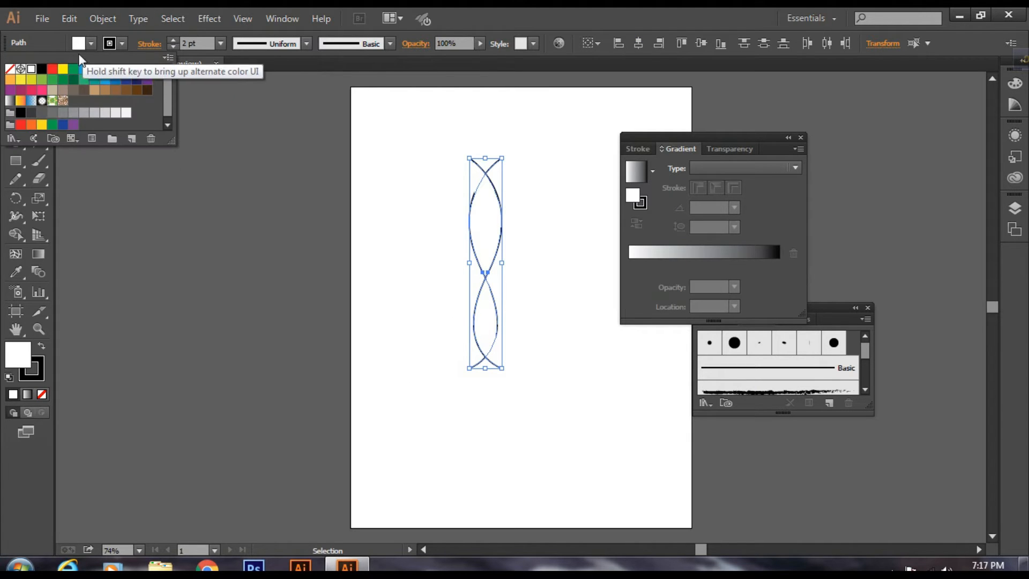
pyautogui.click(11, 70)
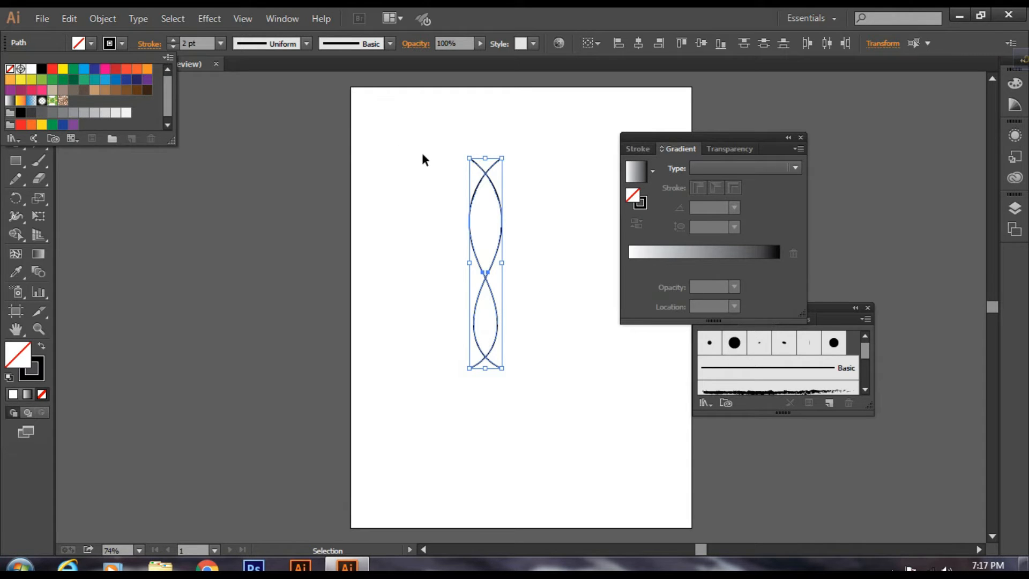
pyautogui.click(535, 164)
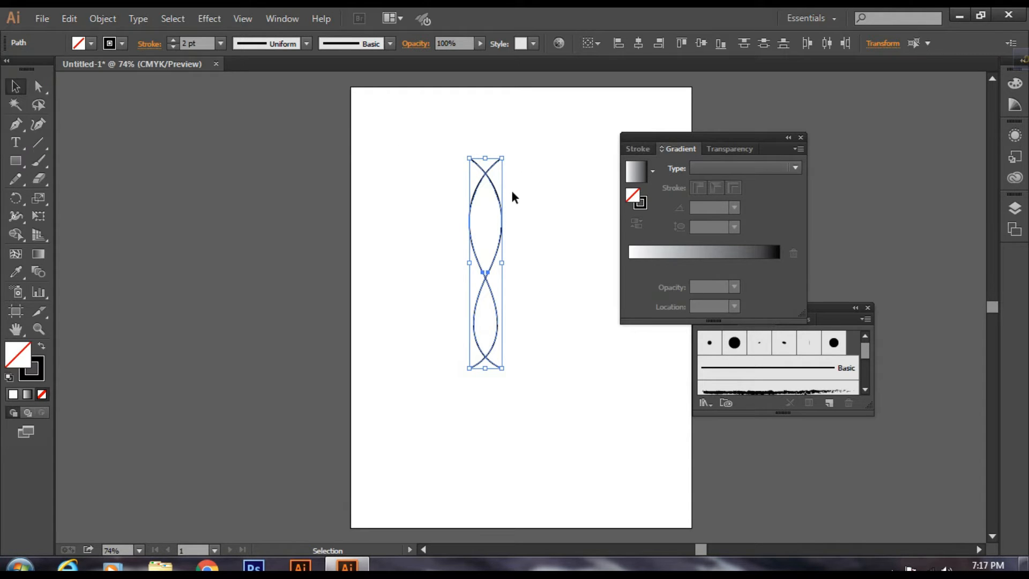
pyautogui.click(521, 181)
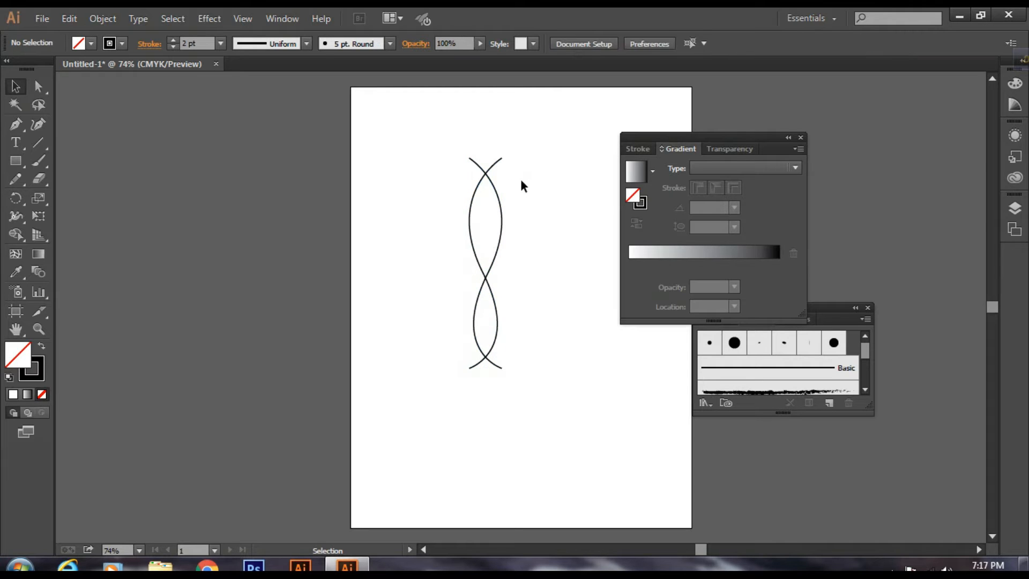
# Step: Move the mirrored curve horizontally to the right until its upper end meets the original curve's upper end
pyautogui.moveTo(487, 212); pyautogui.dragTo(487, 213)
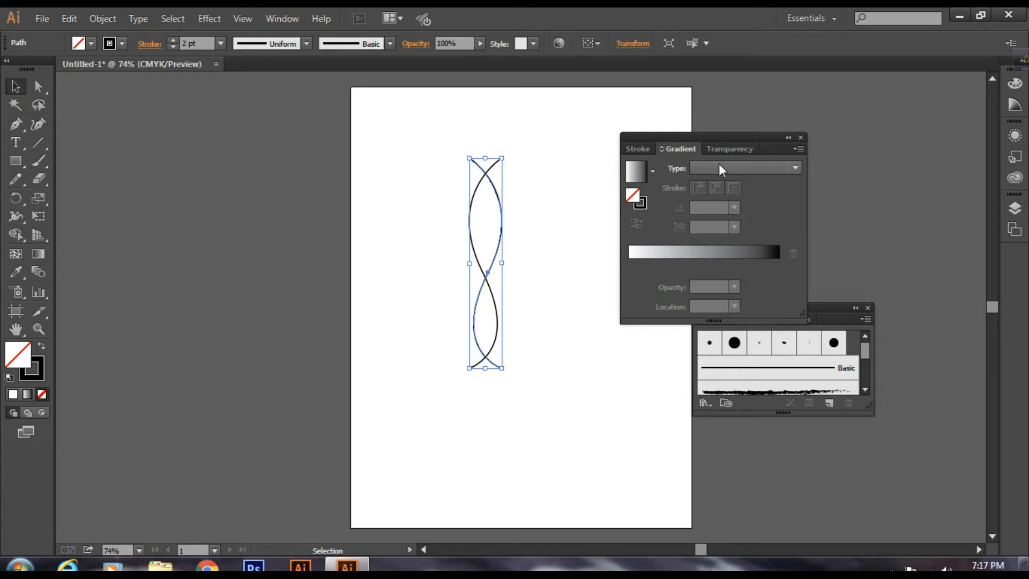
pyautogui.press('Right')
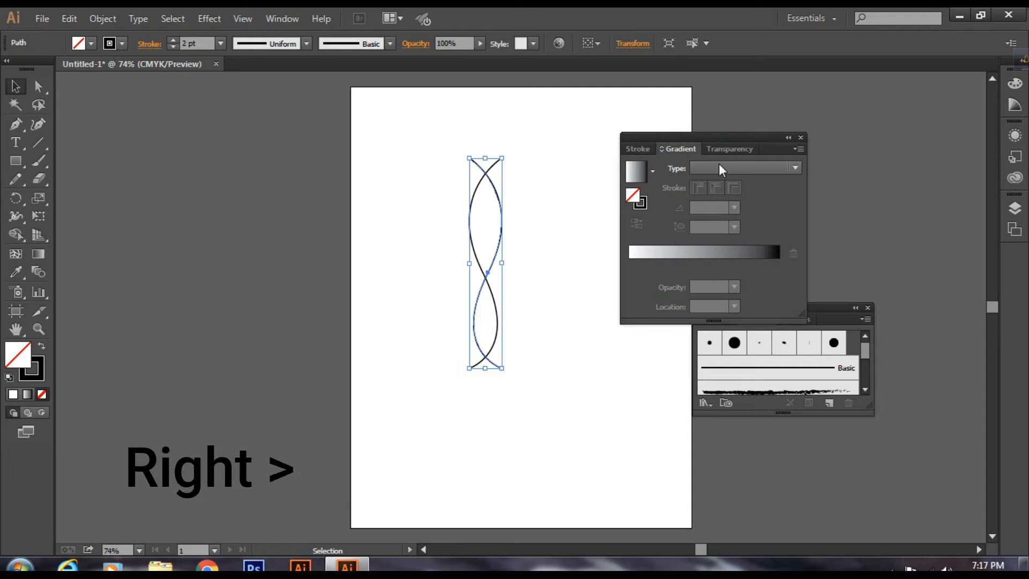
pyautogui.press('Right')
pyautogui.press('Right')
pyautogui.press('Right')
pyautogui.press('Right')
pyautogui.press('Right')
pyautogui.press('Right')
pyautogui.press('Right')
pyautogui.press('Right')
pyautogui.press('Right')
pyautogui.press('Right')
pyautogui.press('Right')
pyautogui.press('Right')
pyautogui.press('Right')
pyautogui.press('Right')
pyautogui.press('Right')
pyautogui.press('Right')
pyautogui.press('Right')
pyautogui.press('Right')
pyautogui.press('Right')
pyautogui.press('Right')
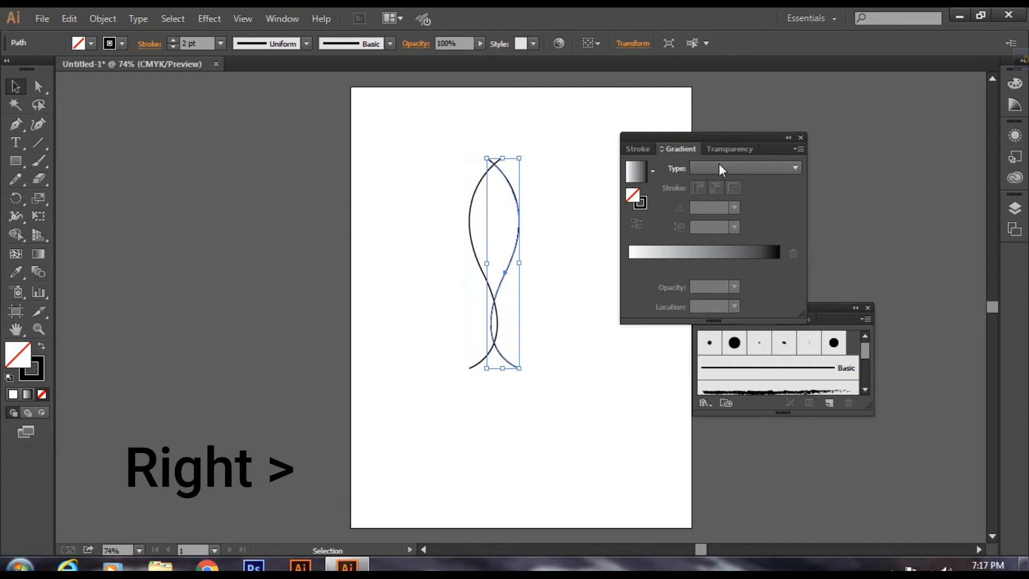
pyautogui.press('Right')
pyautogui.press('Right')
pyautogui.press('Right')
pyautogui.press('Right')
pyautogui.press('Right')
pyautogui.press('Right')
pyautogui.press('Right')
pyautogui.press('Right')
pyautogui.press('Right')
pyautogui.press('Right')
pyautogui.press('Right')
pyautogui.press('Right')
pyautogui.press('Right')
pyautogui.press('Right')
pyautogui.press('Right')
pyautogui.press('Right')
pyautogui.press('Right')
pyautogui.press('Right')
pyautogui.press('Right')
pyautogui.press('Right')
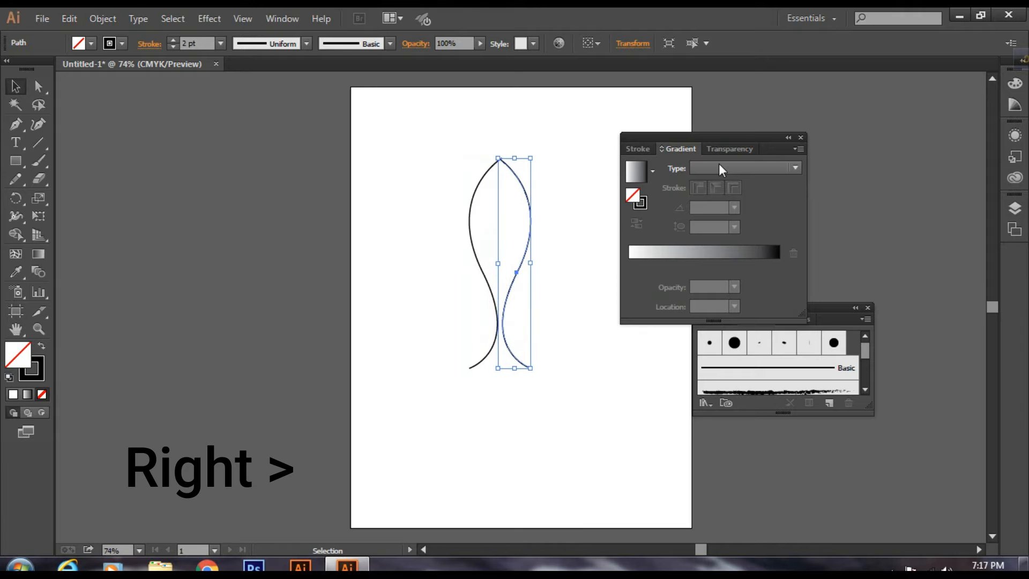
pyautogui.click(473, 128)
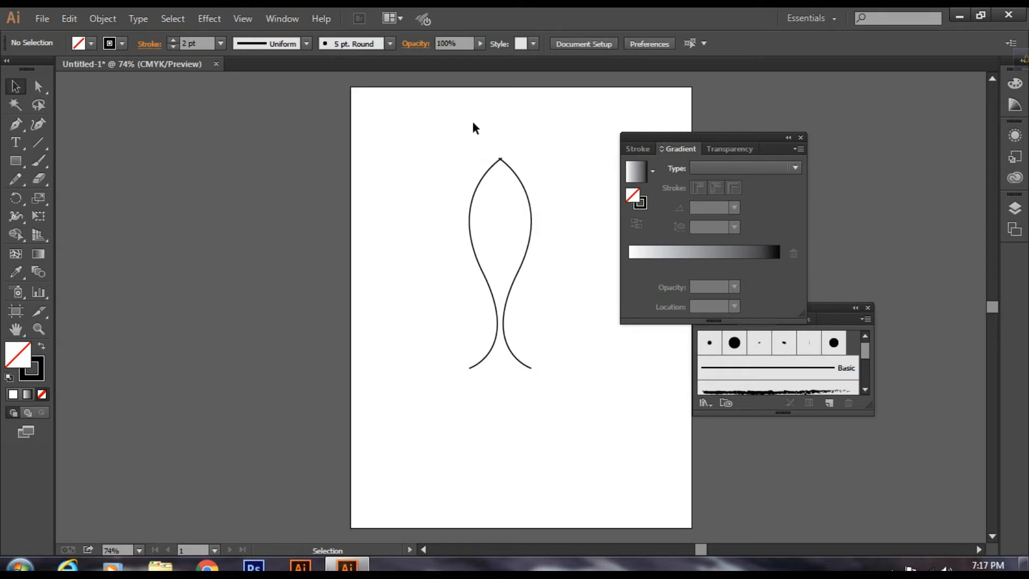
# Step: Nudge the mirrored curve slightly further right to align the two upper ends precisely at the tip
pyautogui.hotkey('ctrl', '=')
pyautogui.hotkey('ctrl', '=')
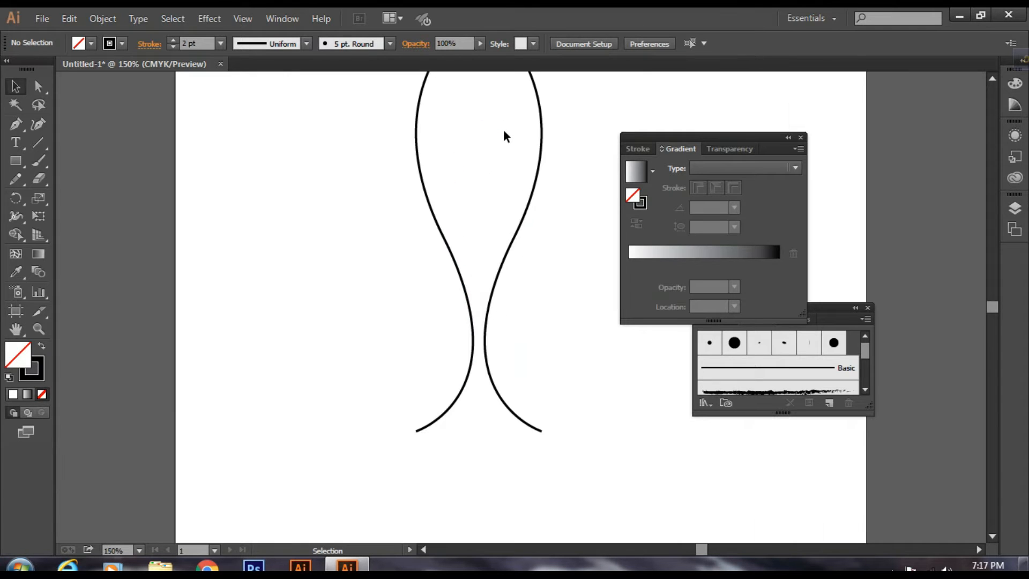
pyautogui.scroll(3, 506, 134)
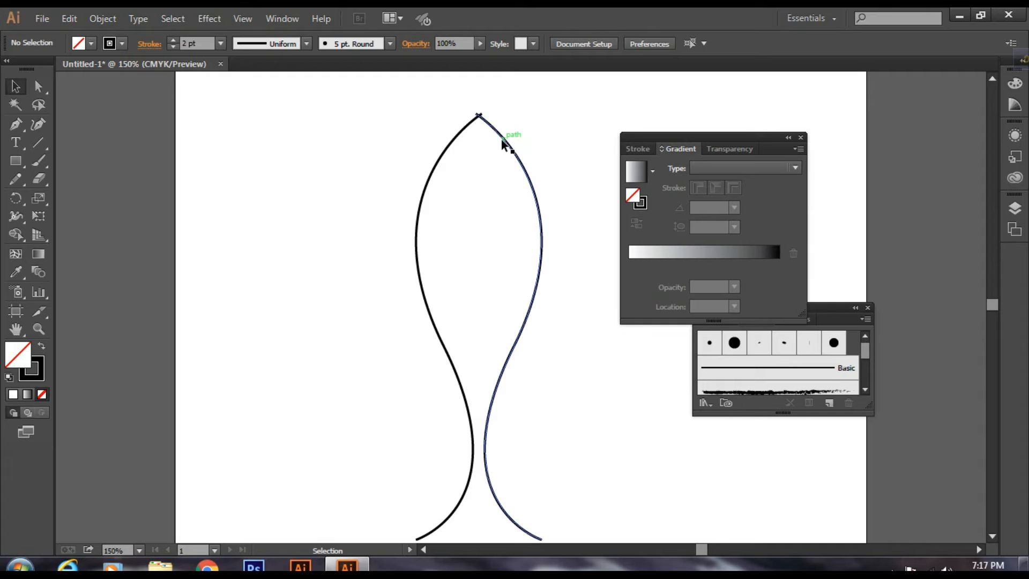
pyautogui.click(503, 141)
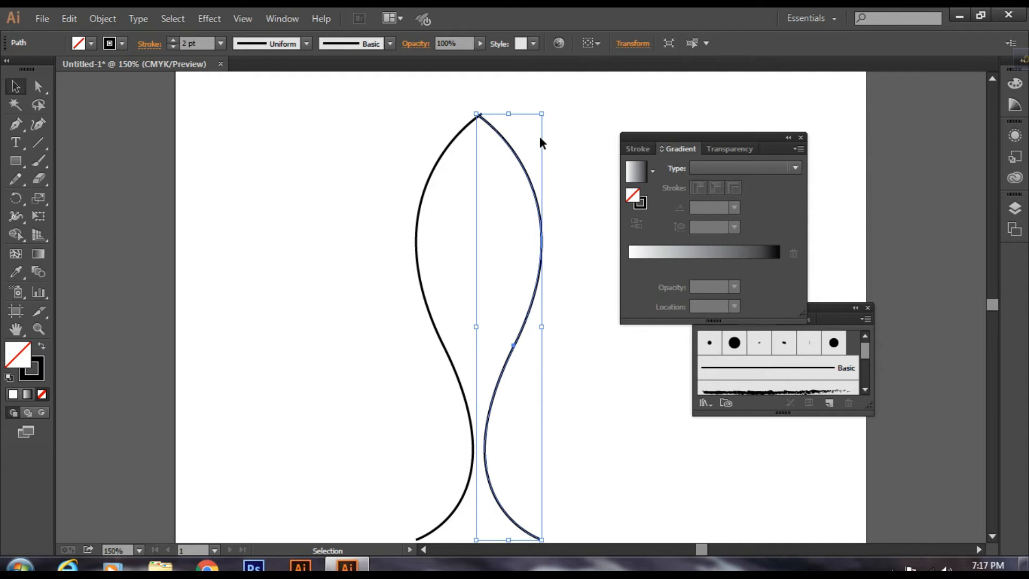
pyautogui.press('Right')
pyautogui.press('Right')
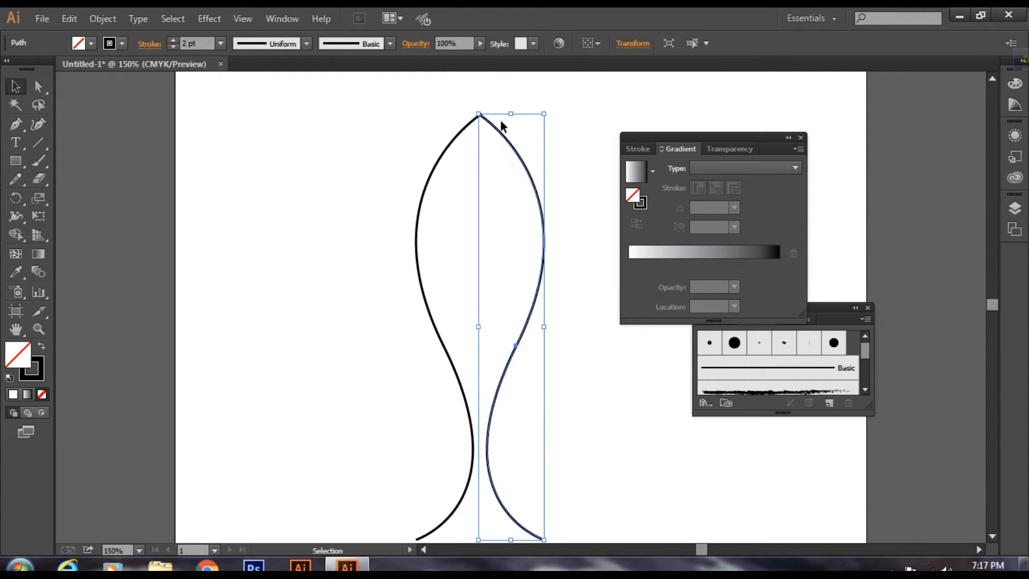
# Step: Shift the mirrored curve a touch more to the right to remove the remaining overlap at the upper tip
pyautogui.click(501, 92)
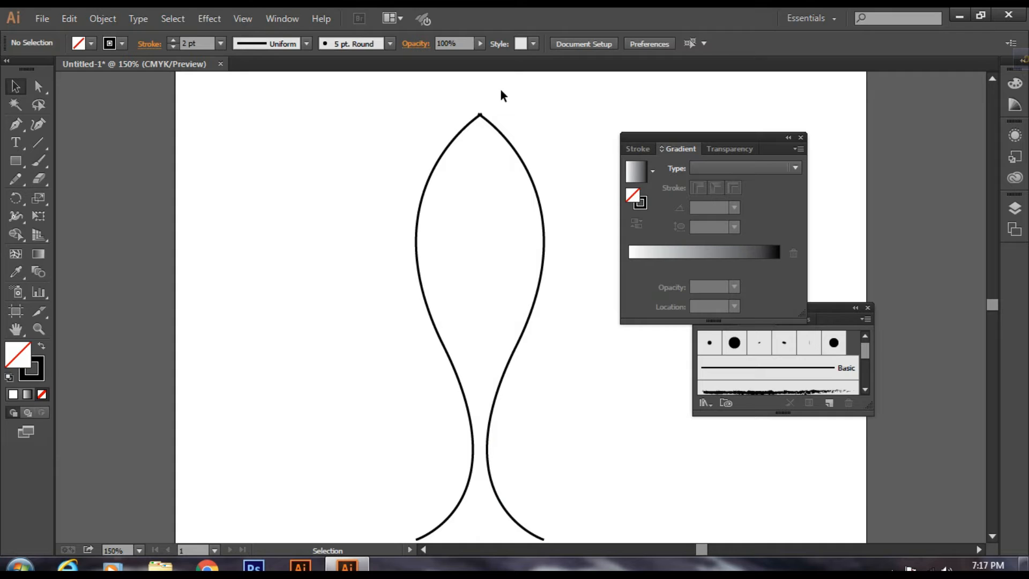
pyautogui.click(493, 129)
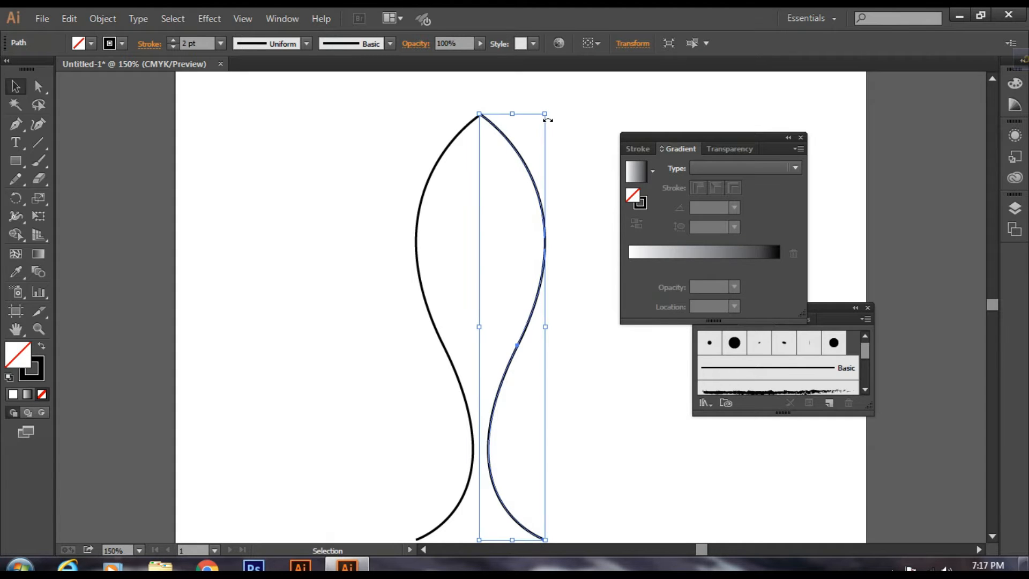
pyautogui.click(506, 93)
# Step: Join the upper ends of the two curves at the tip with the Join Tool
pyautogui.moveTo(454, 91); pyautogui.dragTo(499, 139)
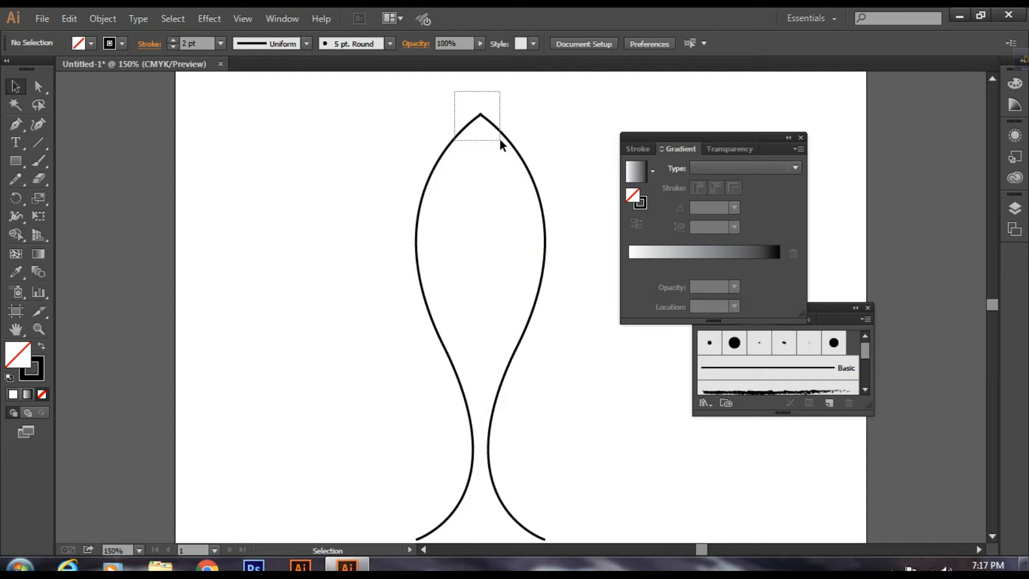
pyautogui.moveTo(500, 138); pyautogui.dragTo(500, 138)
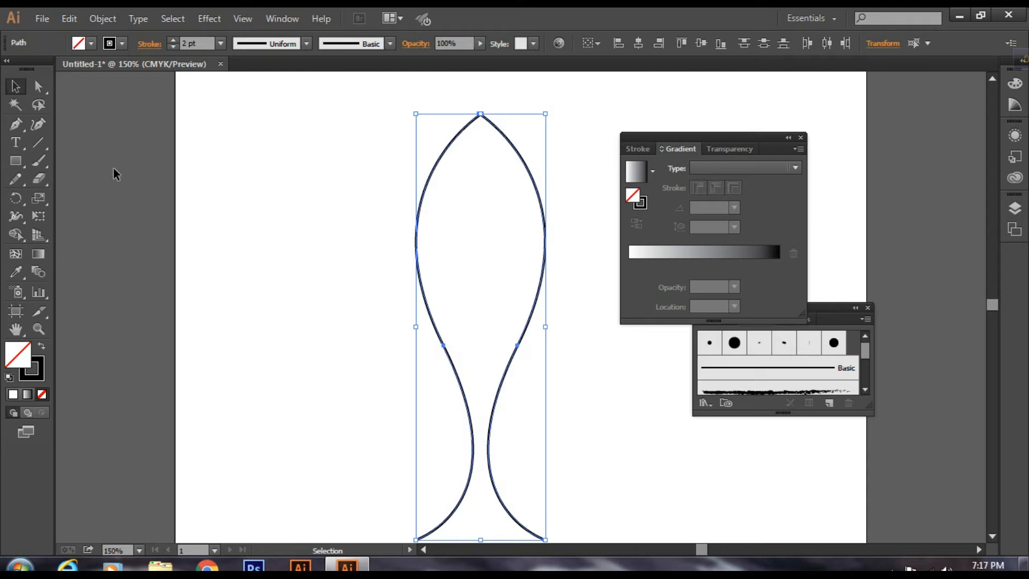
pyautogui.click(17, 180)
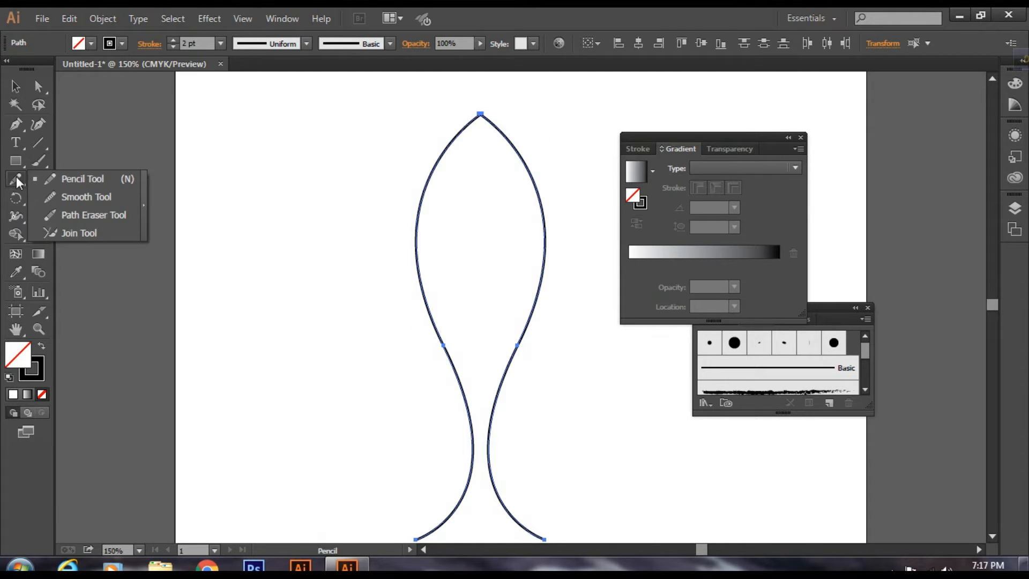
pyautogui.click(105, 230)
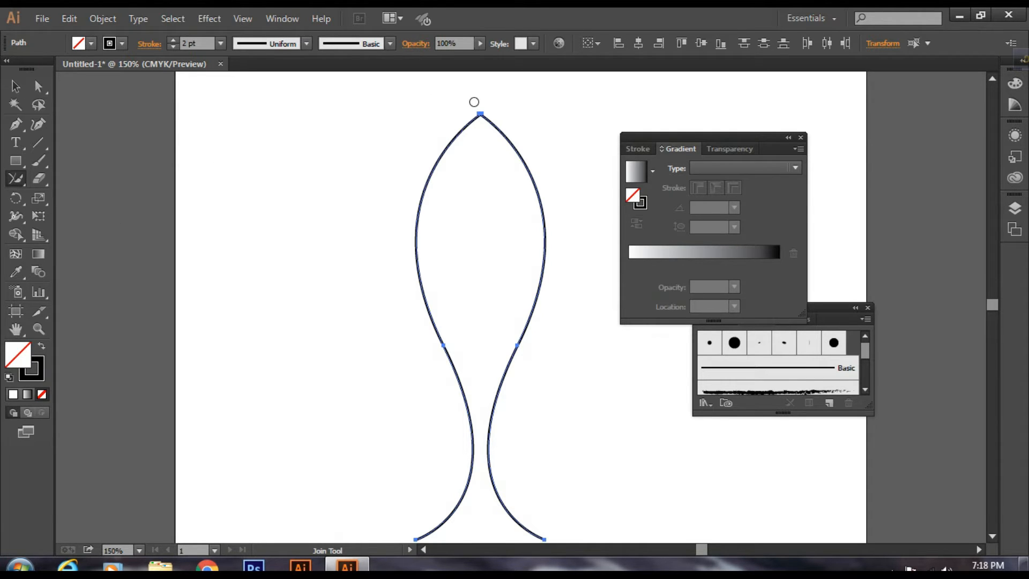
pyautogui.moveTo(474, 102)
pyautogui.mouseDown()
pyautogui.moveTo(479, 123)
pyautogui.moveTo(479, 111)
pyautogui.mouseUp()
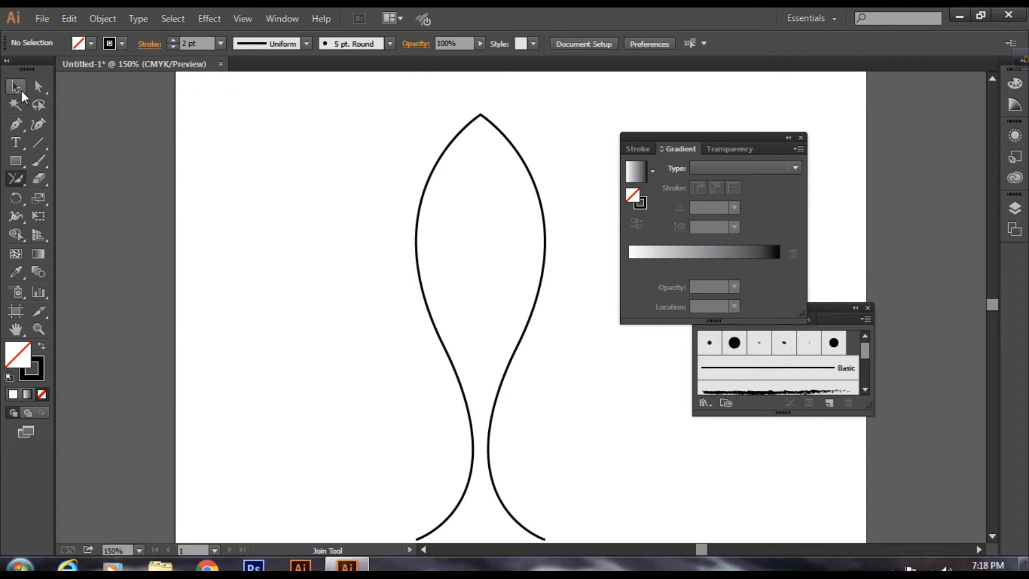
# Step: Scale the joined outline down proportionally about its centre to roughly one sixth of its size
pyautogui.click(20, 91)
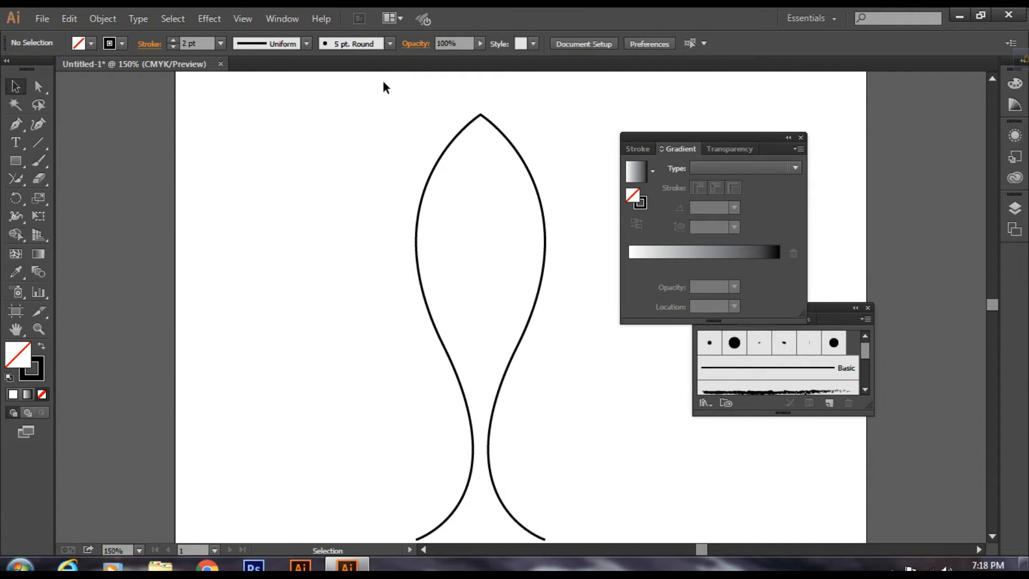
pyautogui.moveTo(381, 82); pyautogui.dragTo(588, 513)
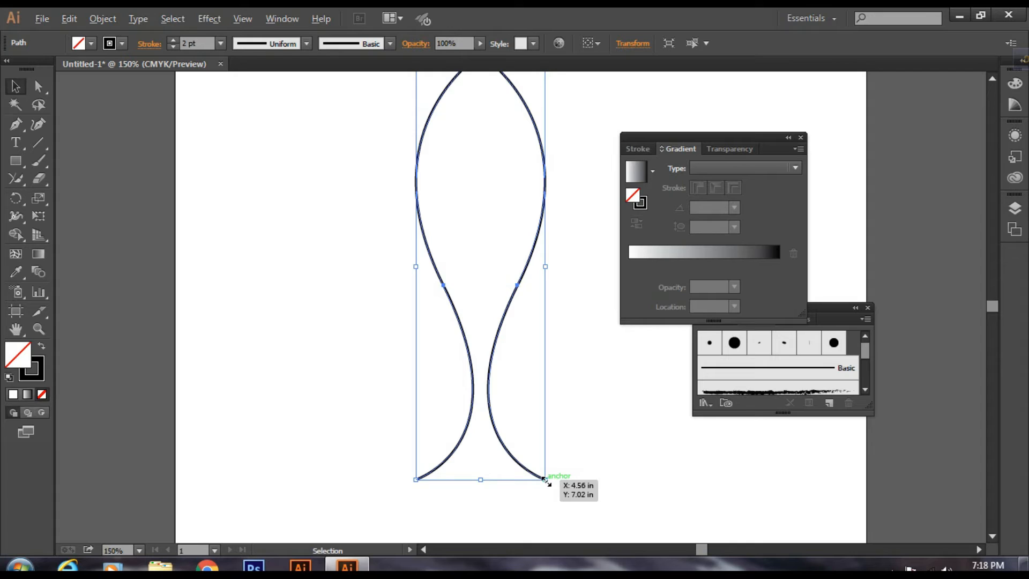
pyautogui.hotkey('alt', 'shift')
pyautogui.moveTo(545, 479); pyautogui.dragTo(545, 479)
pyautogui.moveTo(540, 474); pyautogui.dragTo(494, 363)
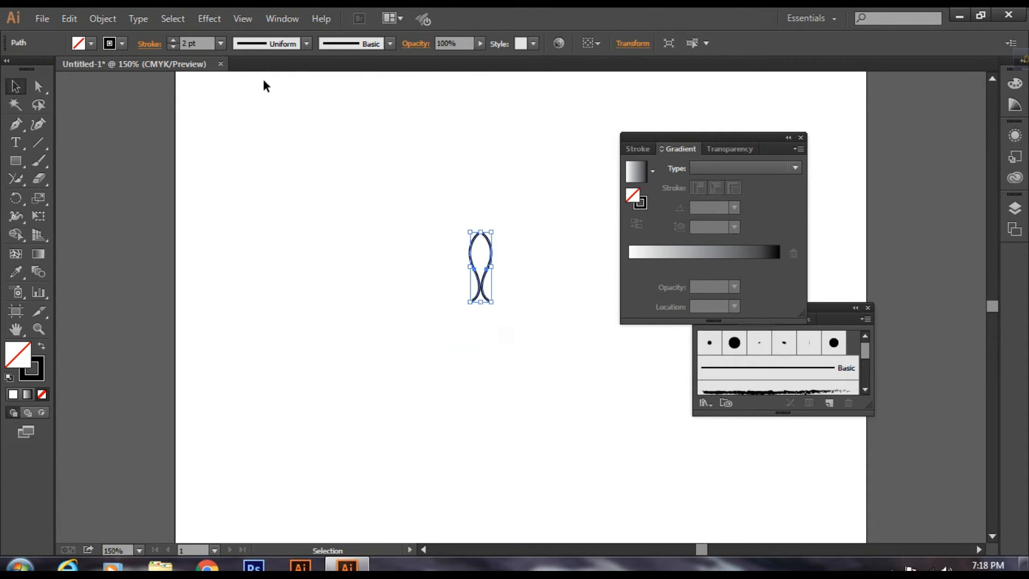
# Step: Set the small outline's stroke weight to 1 pt
pyautogui.click(188, 44)
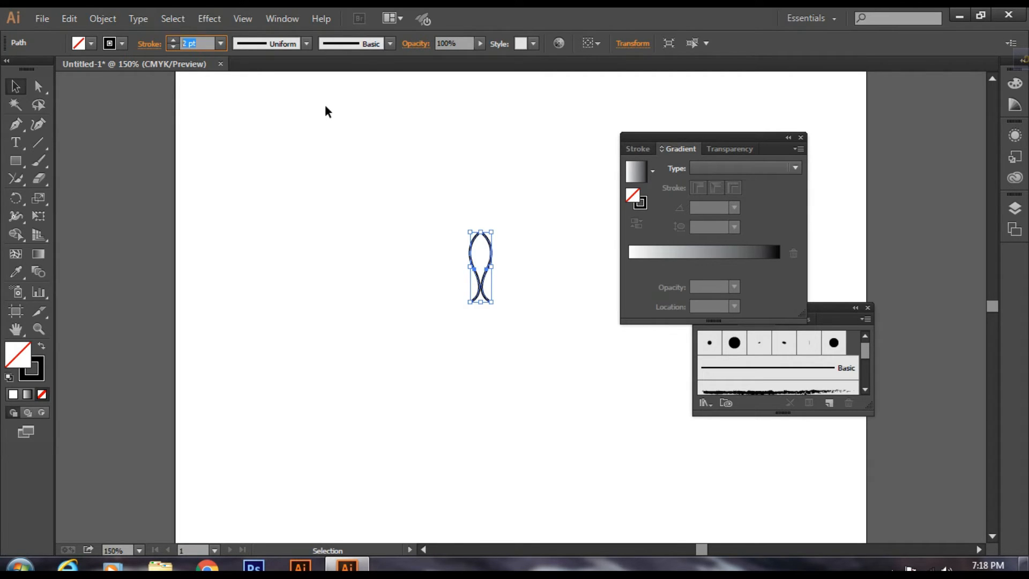
pyautogui.press('Down')
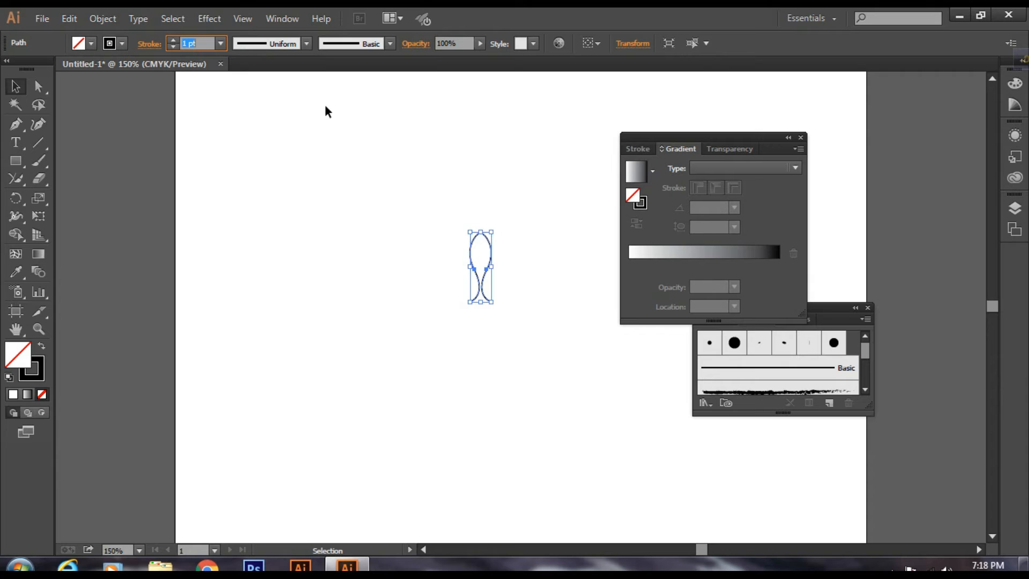
pyautogui.click(474, 168)
# Step: Copy the small outline and paste the duplicate in front, exactly over the original
pyautogui.moveTo(450, 168); pyautogui.dragTo(522, 349)
pyautogui.press('a')
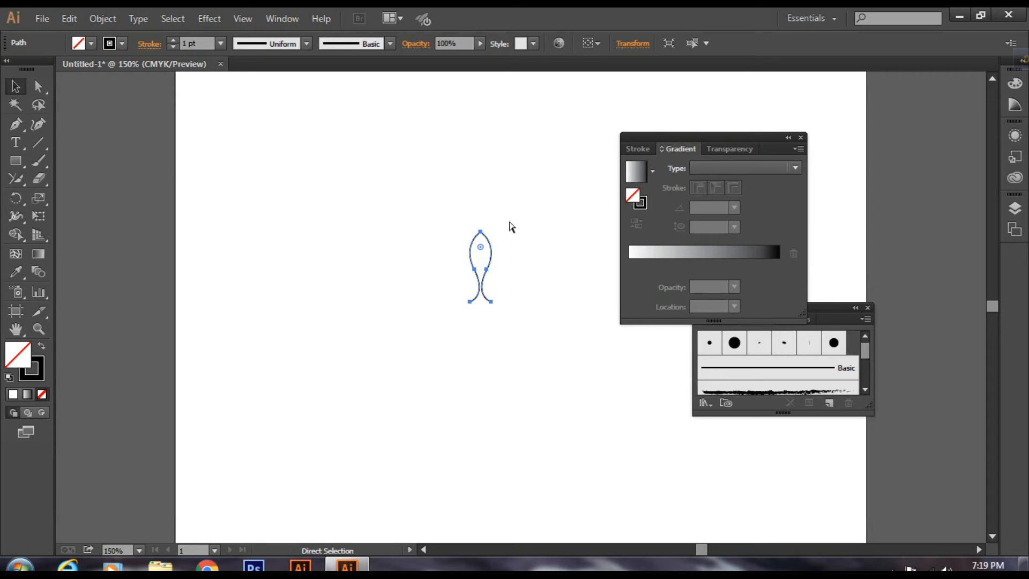
pyautogui.hotkey('ctrl', 'c')
pyautogui.hotkey('ctrl', 'f')
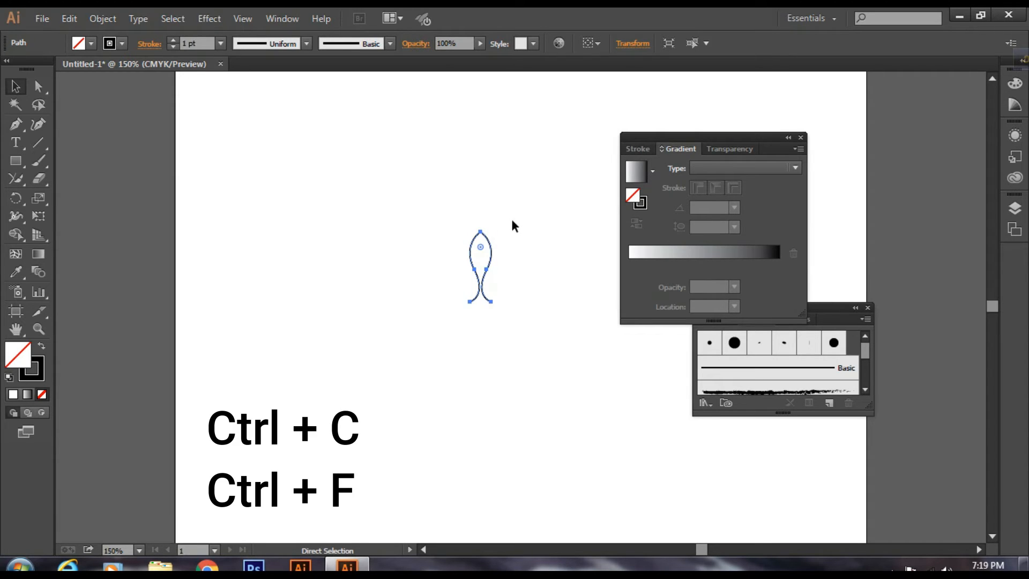
pyautogui.press('v')
# Step: Reflect the pasted outline across the horizontal axis
pyautogui.rightClick(482, 253)
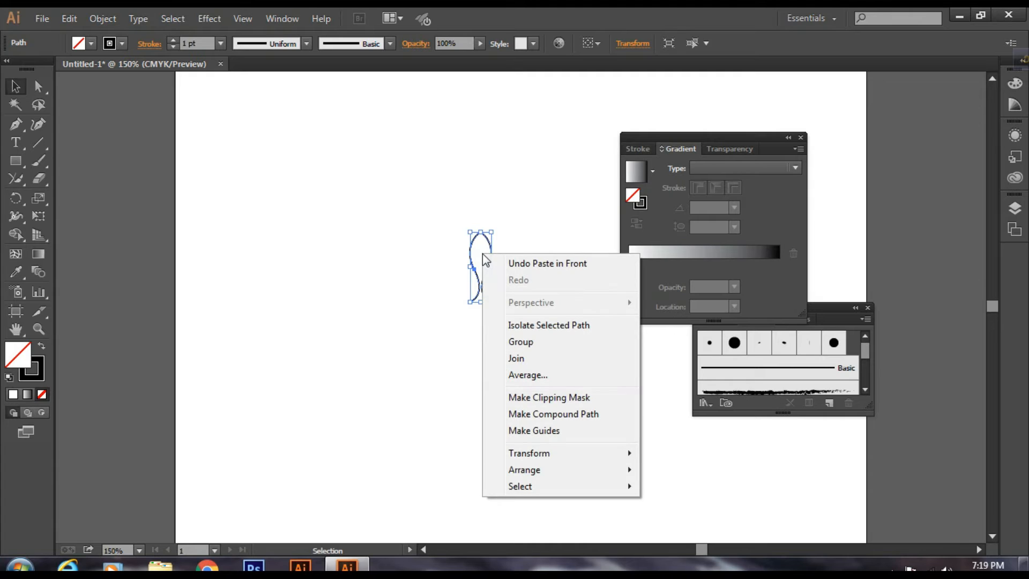
pyautogui.moveTo(526, 457)
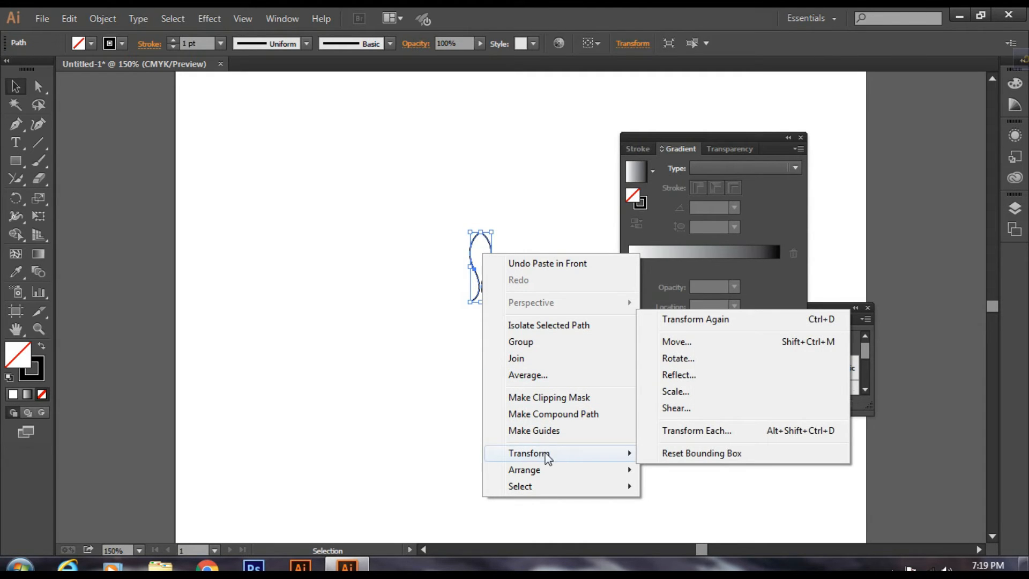
pyautogui.click(678, 375)
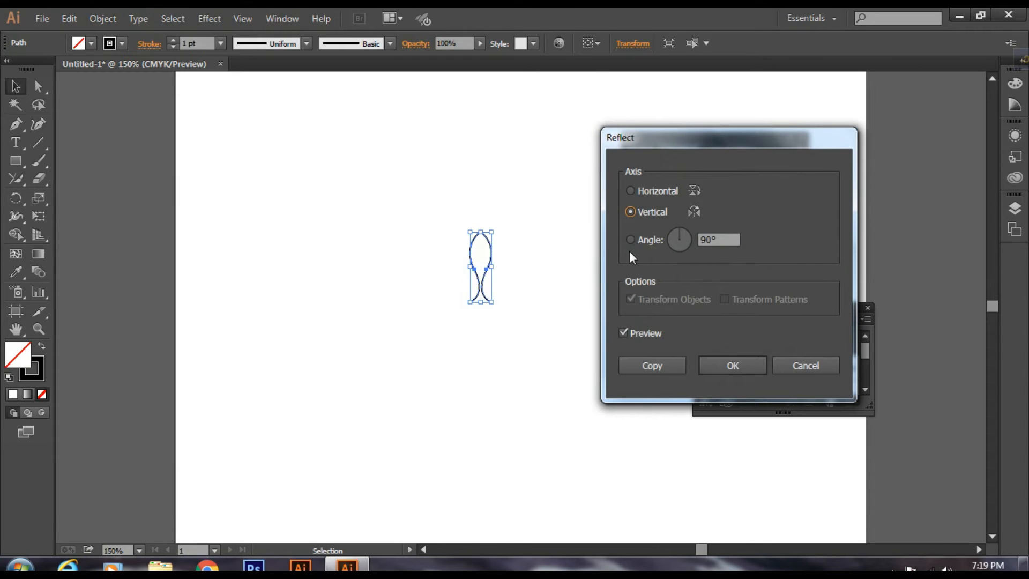
pyautogui.click(630, 191)
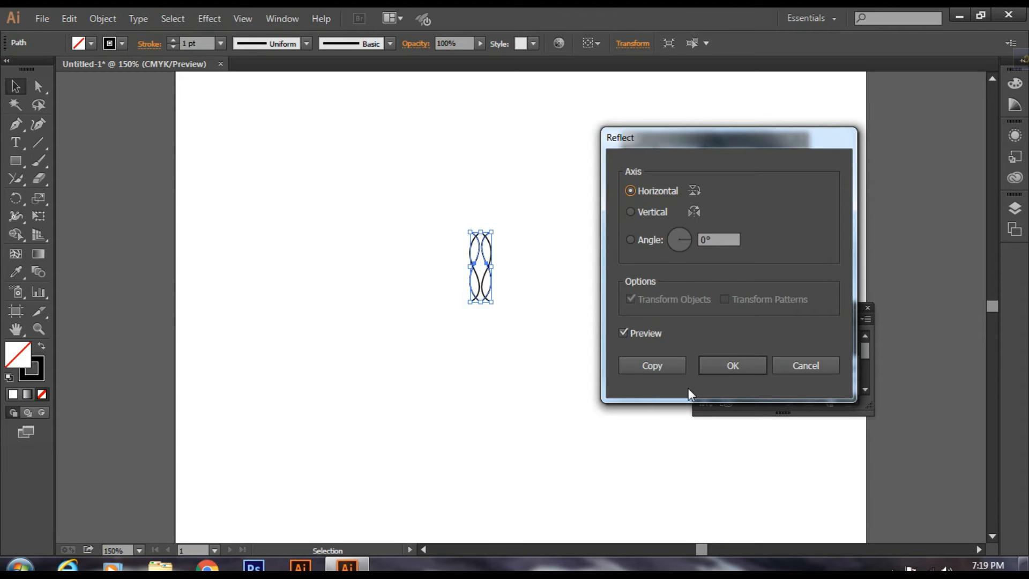
pyautogui.click(726, 367)
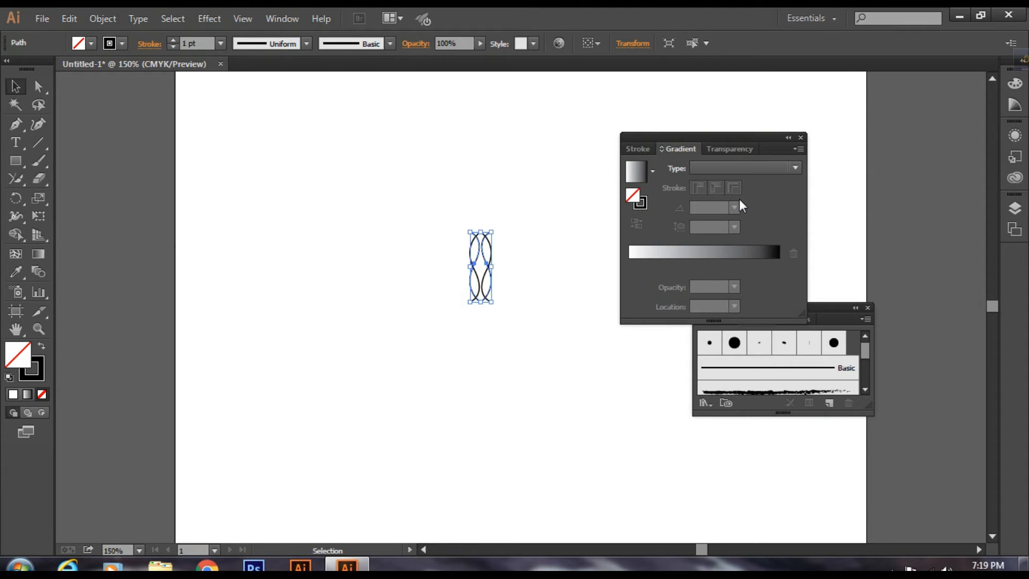
# Step: Move the flipped copy straight down until its open upper ends reach the original's open lower ends
pyautogui.press('Down')
pyautogui.press('Down')
pyautogui.press('Down')
pyautogui.press('Down')
pyautogui.press('Down')
pyautogui.press('Down')
pyautogui.press('Down')
pyautogui.press('Down')
pyautogui.press('Down')
pyautogui.press('Down')
pyautogui.press('Down')
pyautogui.press('Down')
pyautogui.press('Down')
pyautogui.press('Down')
pyautogui.press('Down')
pyautogui.press('Down')
pyautogui.press('Down')
pyautogui.press('Down')
pyautogui.press('Down')
pyautogui.press('Down')
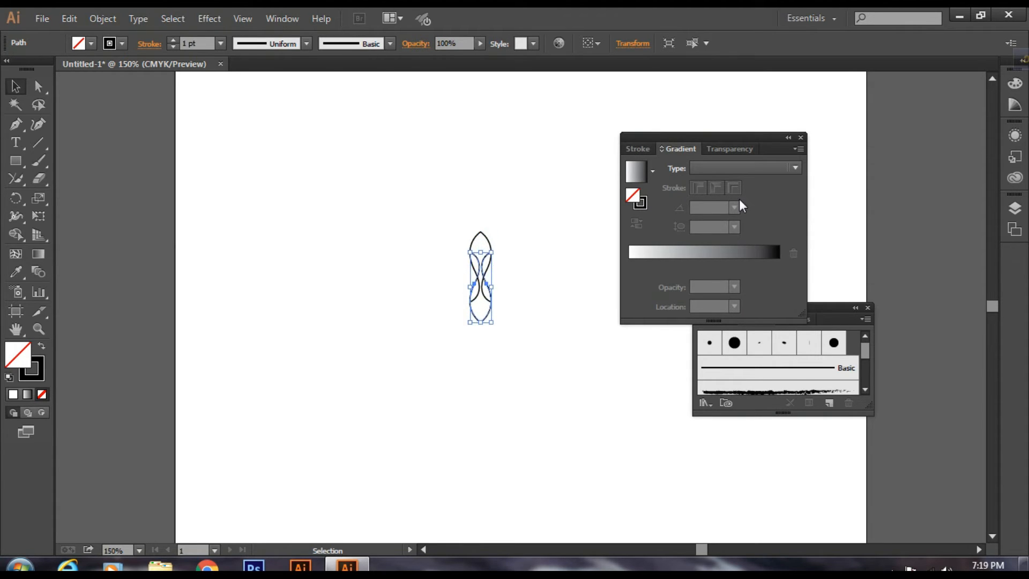
pyautogui.press('Down')
pyautogui.press('Down')
pyautogui.press('Down')
pyautogui.press('Down')
pyautogui.press('Down')
pyautogui.press('Down')
pyautogui.press('Down')
pyautogui.press('Down')
pyautogui.press('Down')
pyautogui.press('Down')
pyautogui.press('Down')
pyautogui.press('Down')
pyautogui.press('Down')
pyautogui.press('Down')
pyautogui.press('Down')
pyautogui.press('Down')
pyautogui.press('Down')
pyautogui.press('Down')
pyautogui.press('Down')
pyautogui.press('Down')
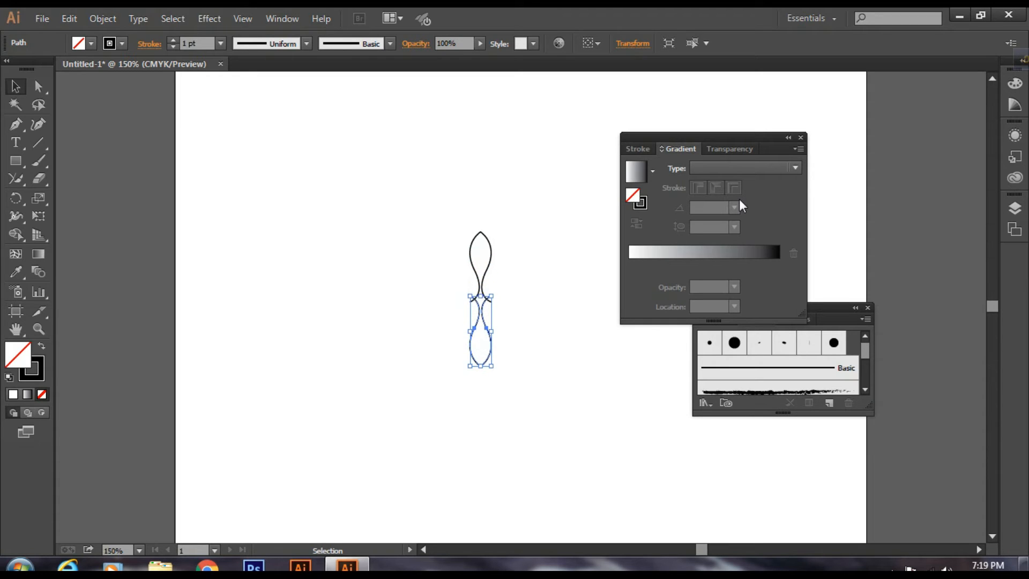
pyautogui.press('Down')
pyautogui.press('Down')
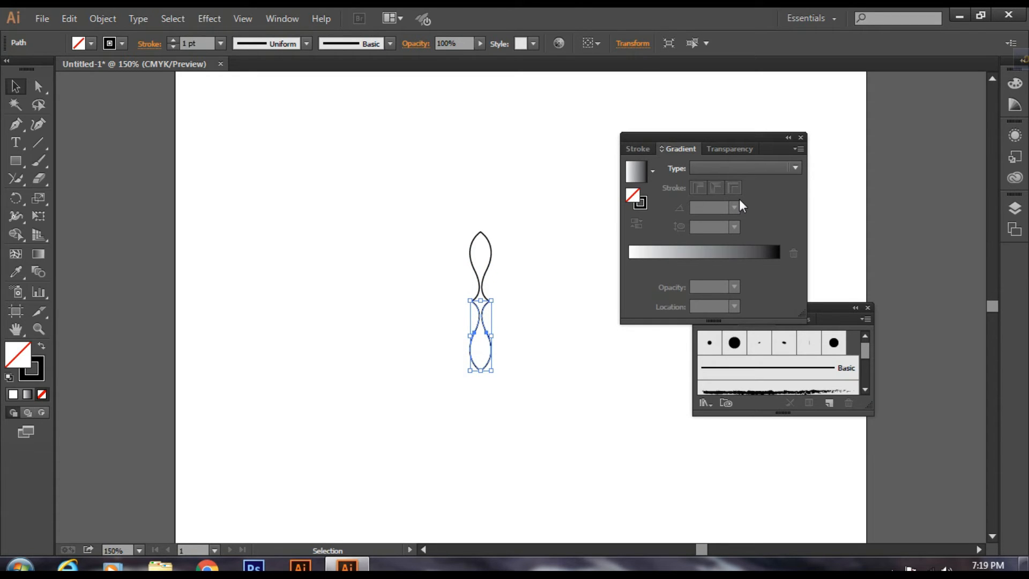
pyautogui.click(531, 289)
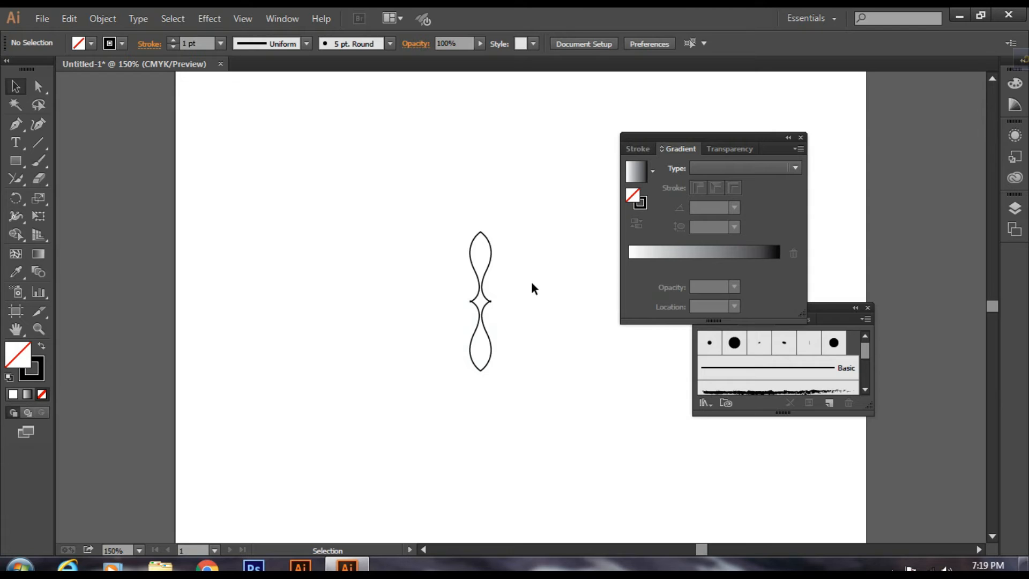
# Step: Nudge the lower outline slightly further down so its open ends align precisely with those of the upper outline
pyautogui.hotkey('ctrl', '=')
pyautogui.hotkey('ctrl', '=')
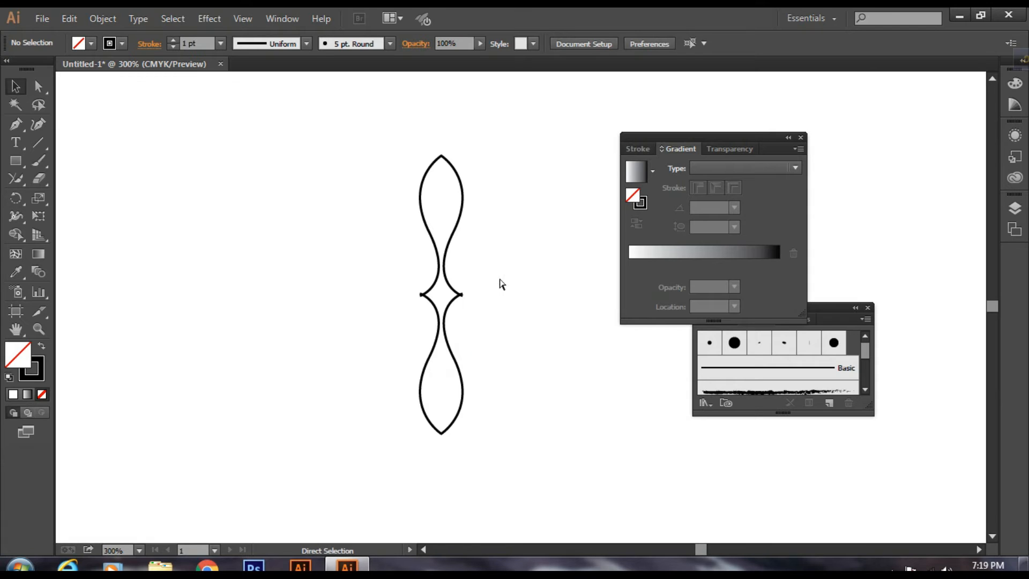
pyautogui.hotkey('ctrl', '=')
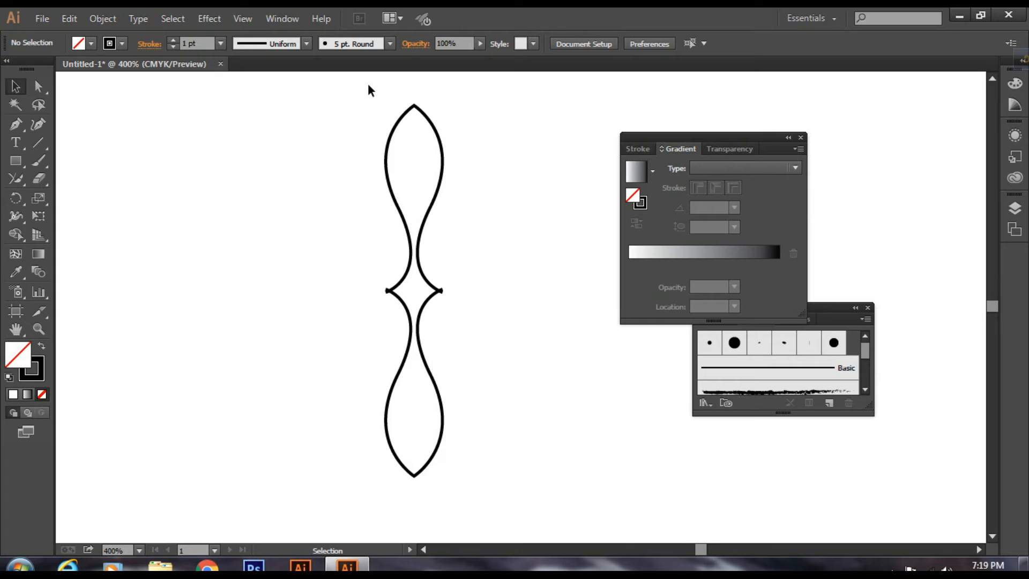
pyautogui.moveTo(369, 86); pyautogui.dragTo(359, 131)
pyautogui.moveTo(335, 333); pyautogui.dragTo(483, 486)
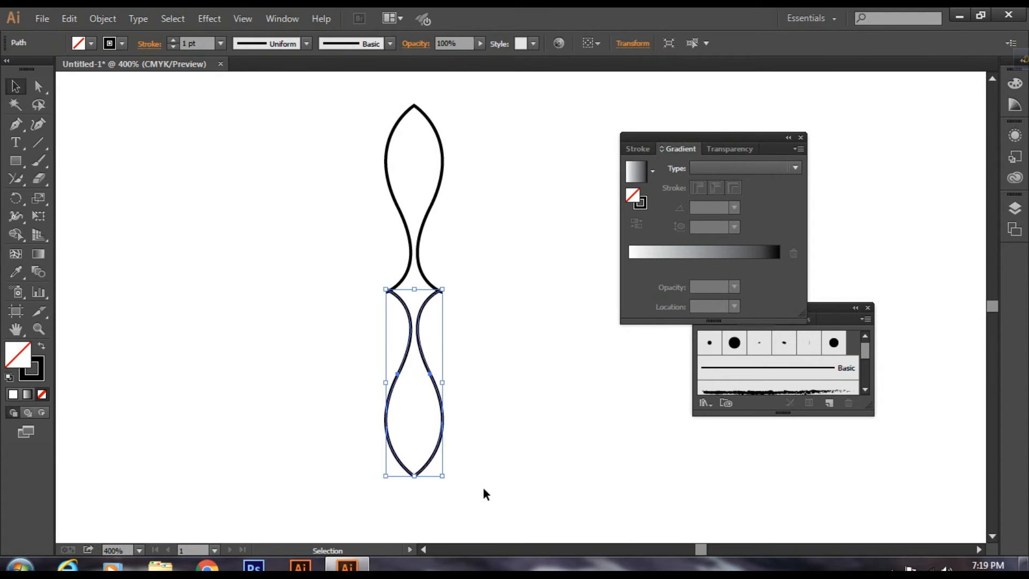
pyautogui.press('Down')
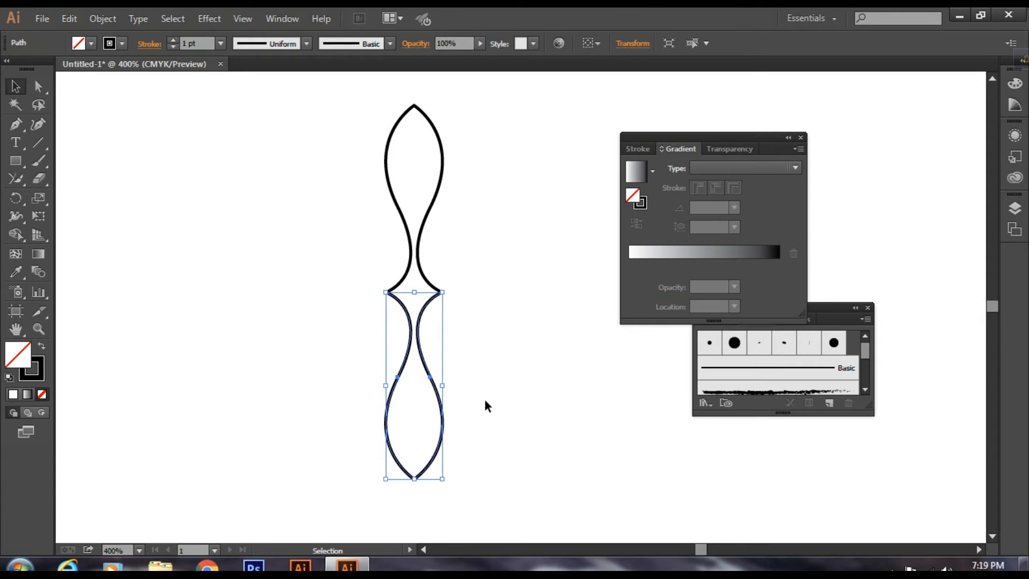
pyautogui.click(486, 355)
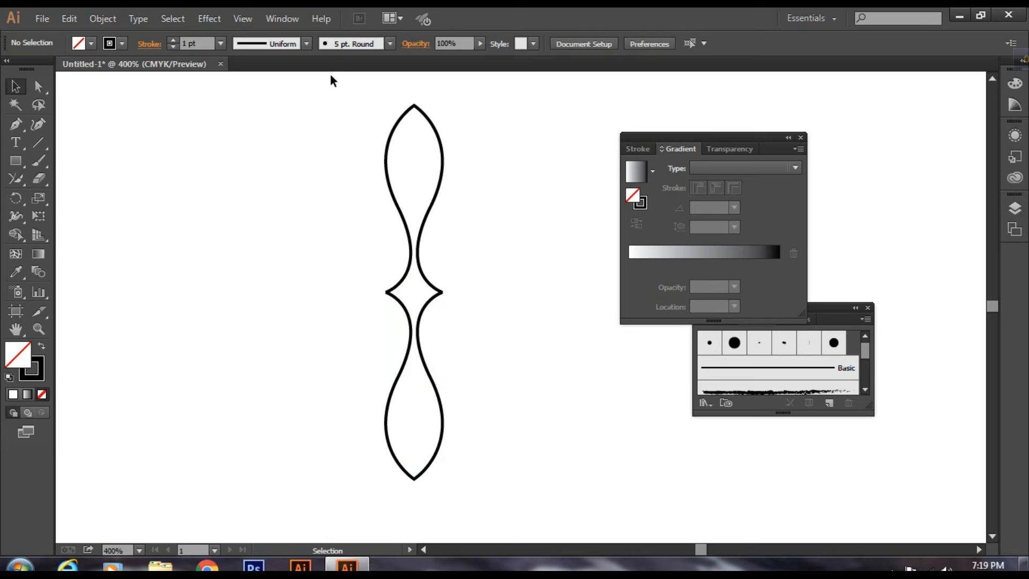
# Step: Join the upper and lower outlines at both middle points with the Join Tool to form one closed shape
pyautogui.hotkey('ctrl', '=')
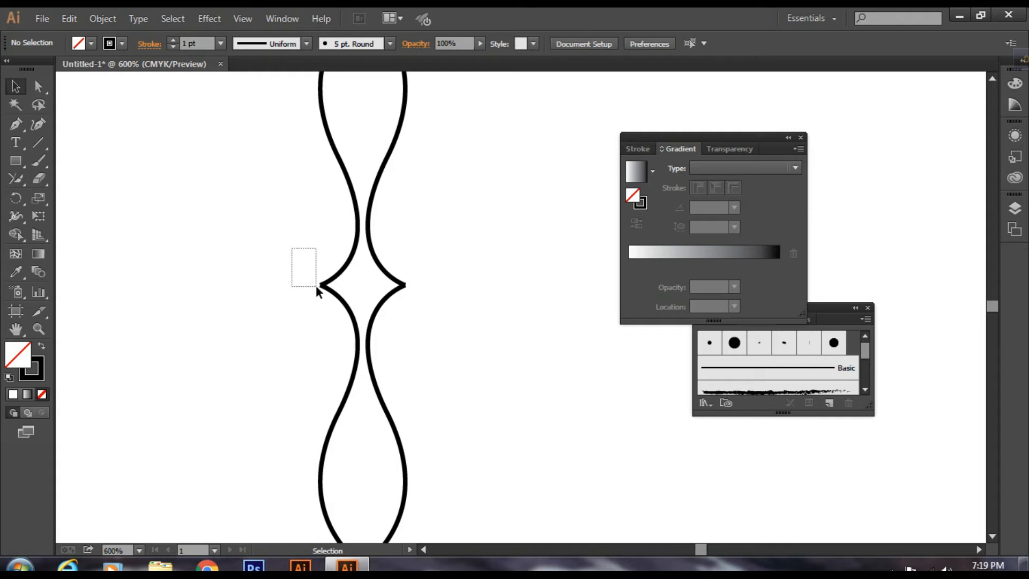
pyautogui.moveTo(316, 288); pyautogui.dragTo(337, 307)
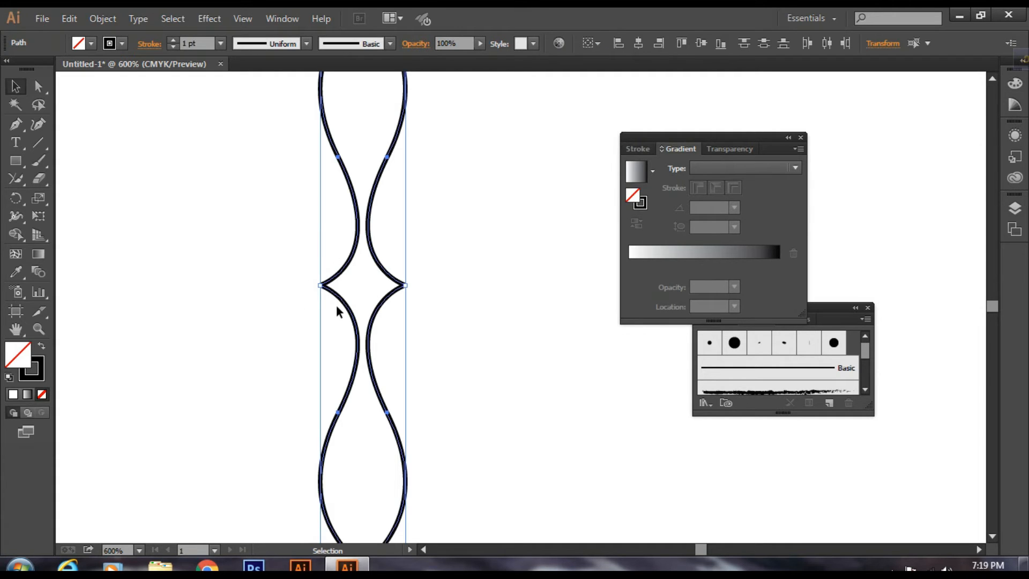
pyautogui.click(15, 179)
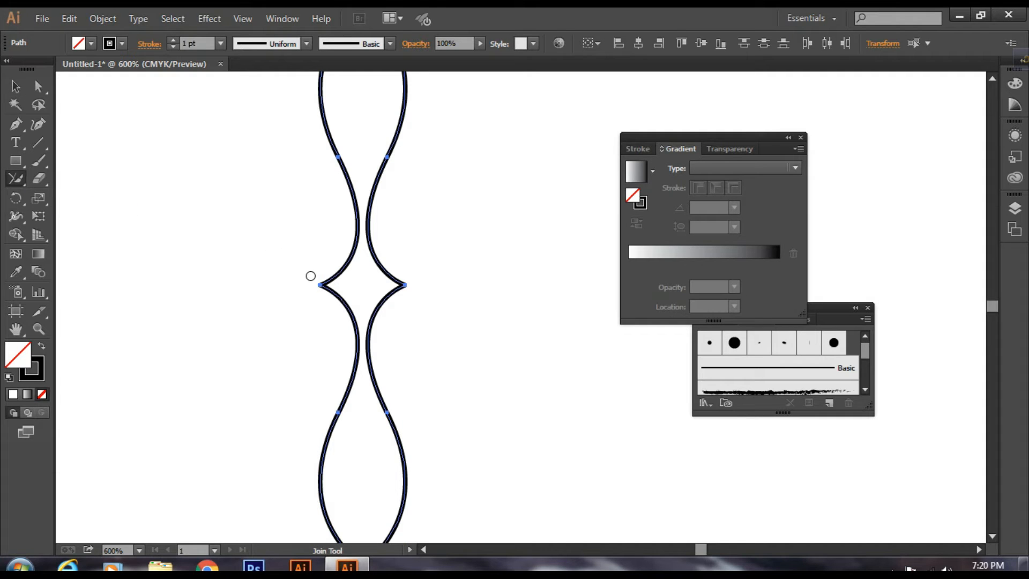
pyautogui.moveTo(309, 278)
pyautogui.mouseDown()
pyautogui.moveTo(323, 294)
pyautogui.moveTo(313, 277)
pyautogui.mouseUp()
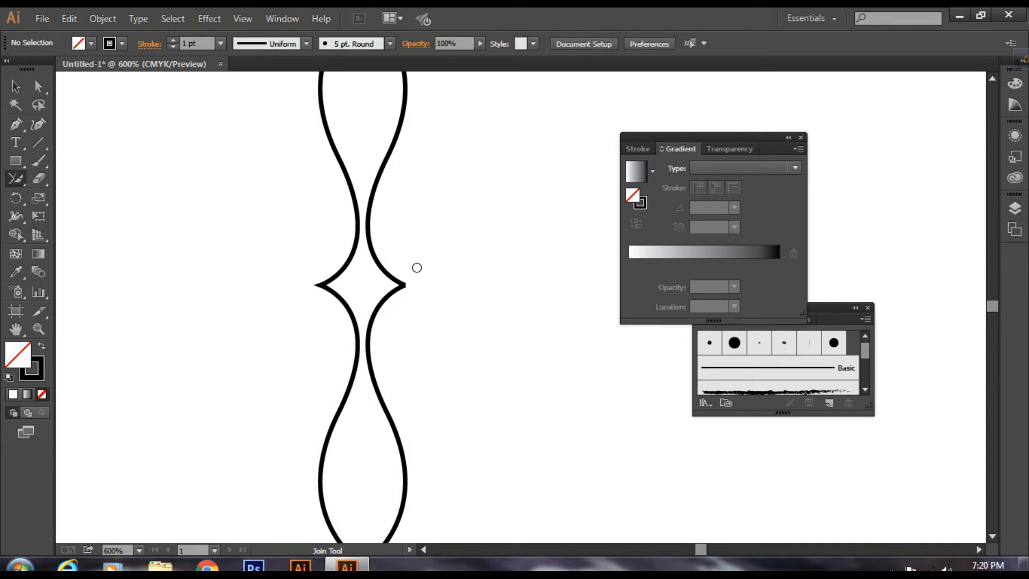
pyautogui.moveTo(409, 274); pyautogui.dragTo(410, 292)
pyautogui.hotkey('ctrl', '-')
pyautogui.hotkey('ctrl', '-')
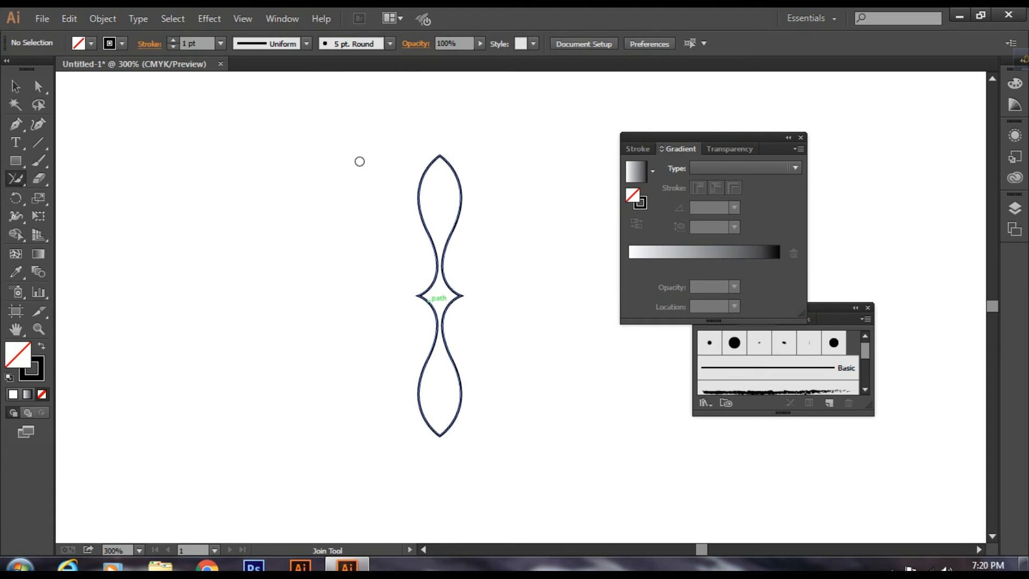
# Step: Fill the closed symmetrical shape with CMYK Red
pyautogui.click(16, 86)
pyautogui.moveTo(307, 110); pyautogui.dragTo(554, 507)
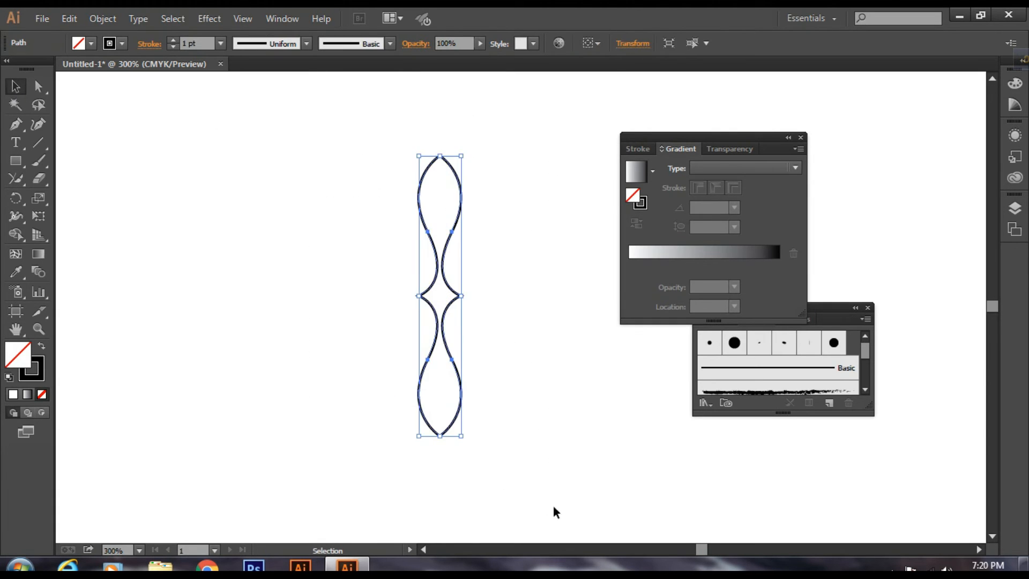
pyautogui.click(91, 44)
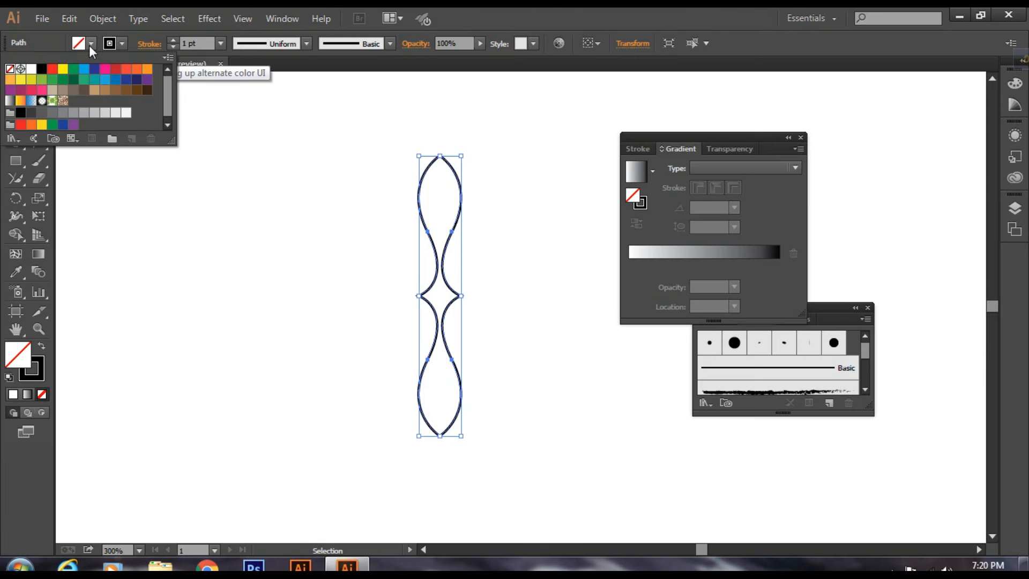
pyautogui.click(52, 69)
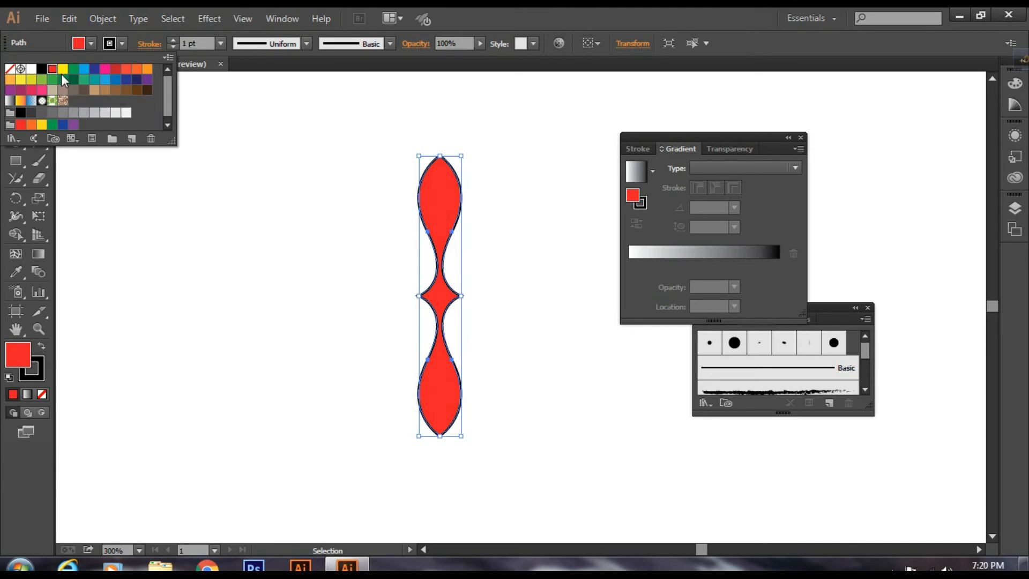
# Step: Set the stroke colour of the red shape to yellow and deselect it
pyautogui.click(40, 375)
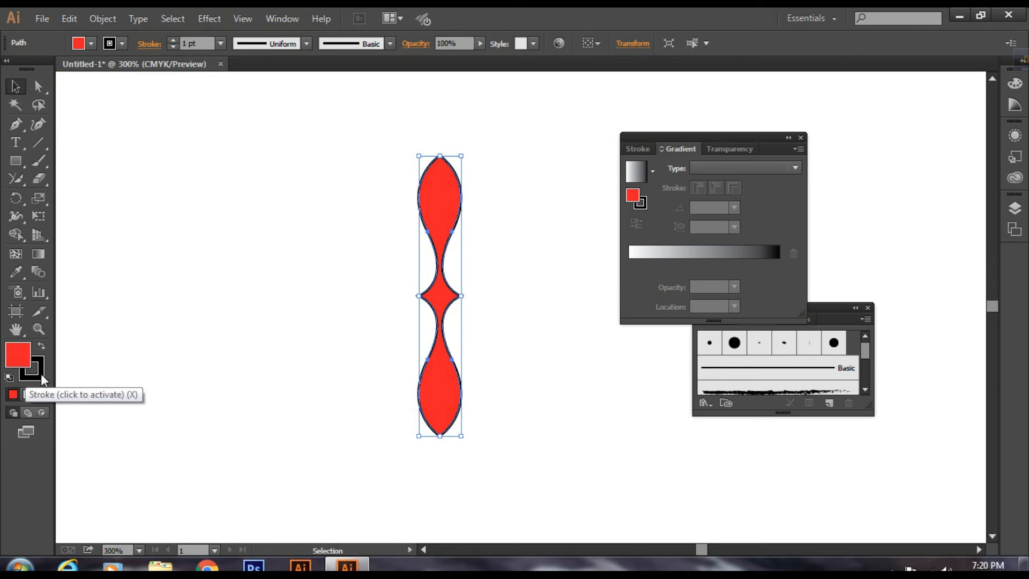
pyautogui.click(121, 44)
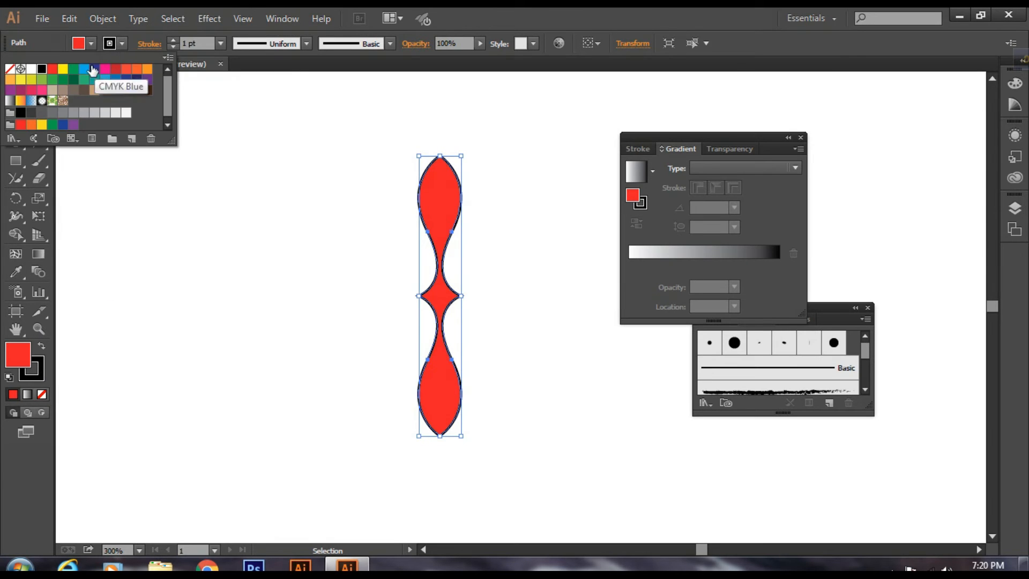
pyautogui.click(63, 69)
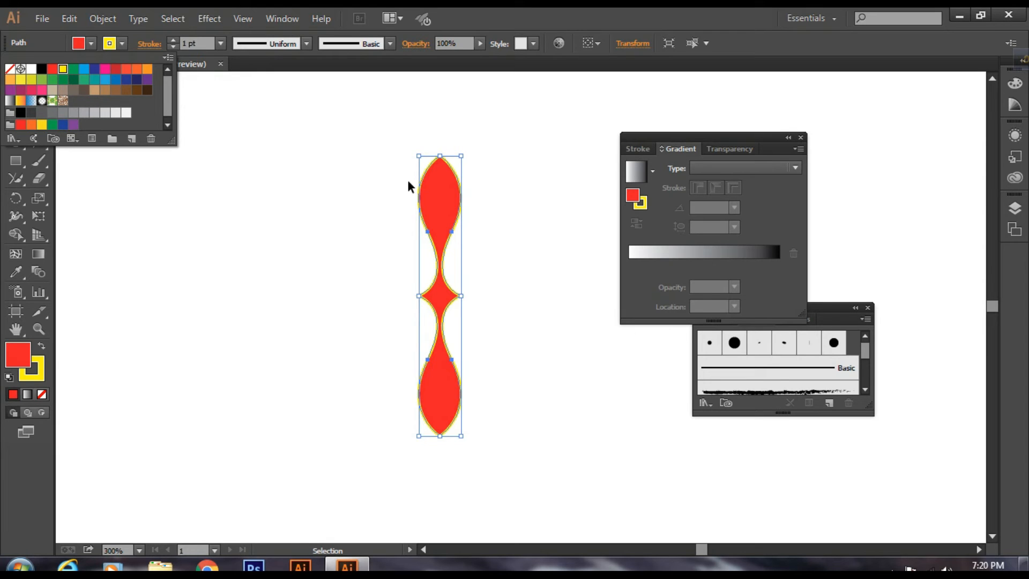
pyautogui.click(373, 144)
pyautogui.click(374, 125)
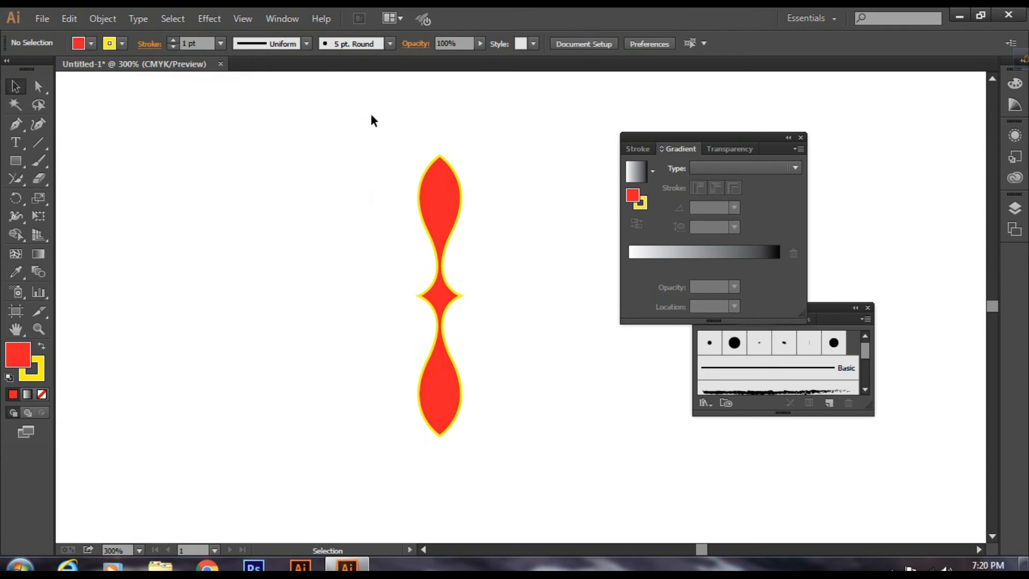
# Step: Scale the whole shape down proportionally about its centre to roughly half its size and keep it selected
pyautogui.moveTo(371, 115); pyautogui.dragTo(490, 455)
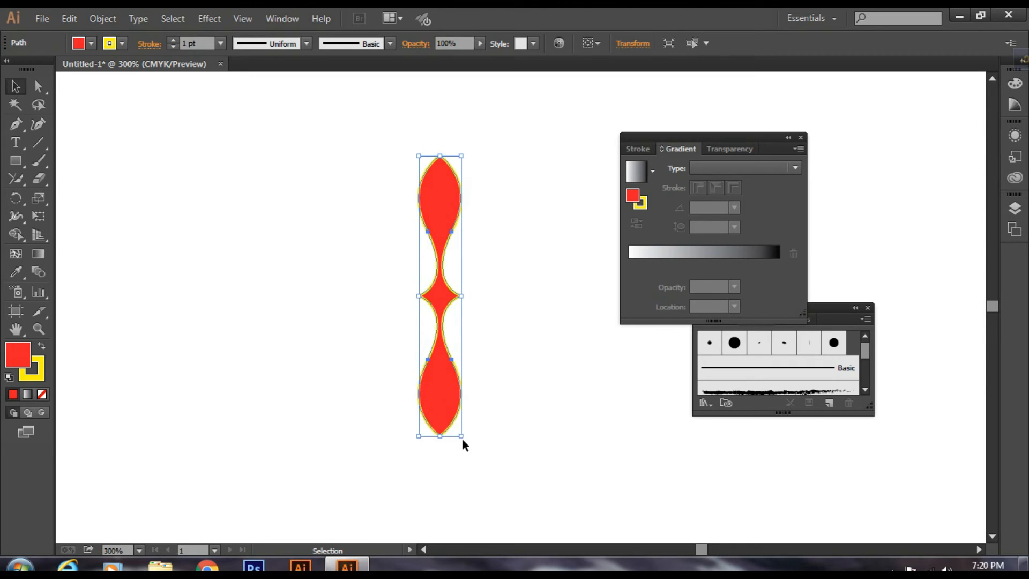
pyautogui.moveTo(461, 437); pyautogui.dragTo(450, 418)
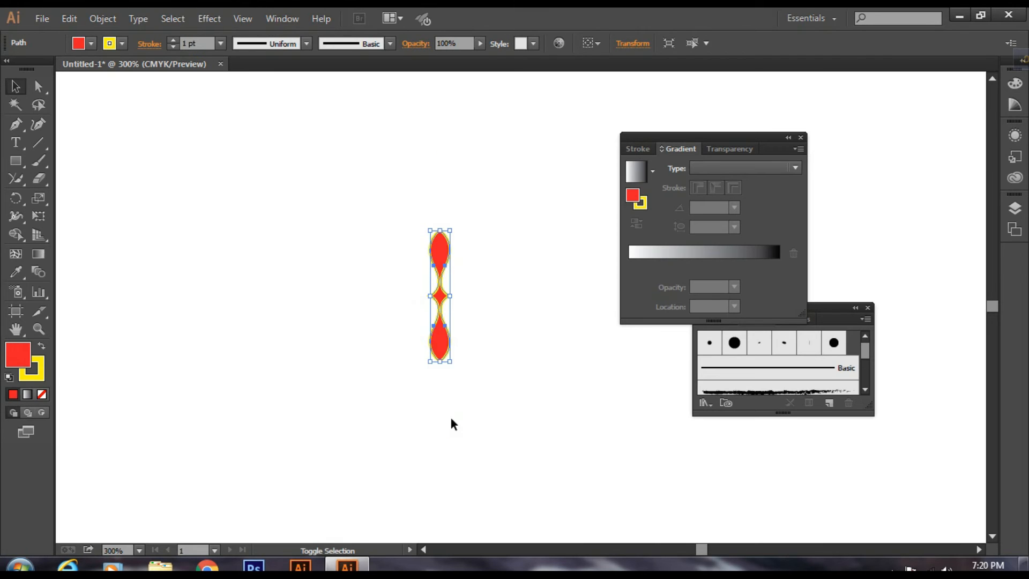
pyautogui.click(517, 237)
pyautogui.moveTo(379, 179); pyautogui.dragTo(491, 408)
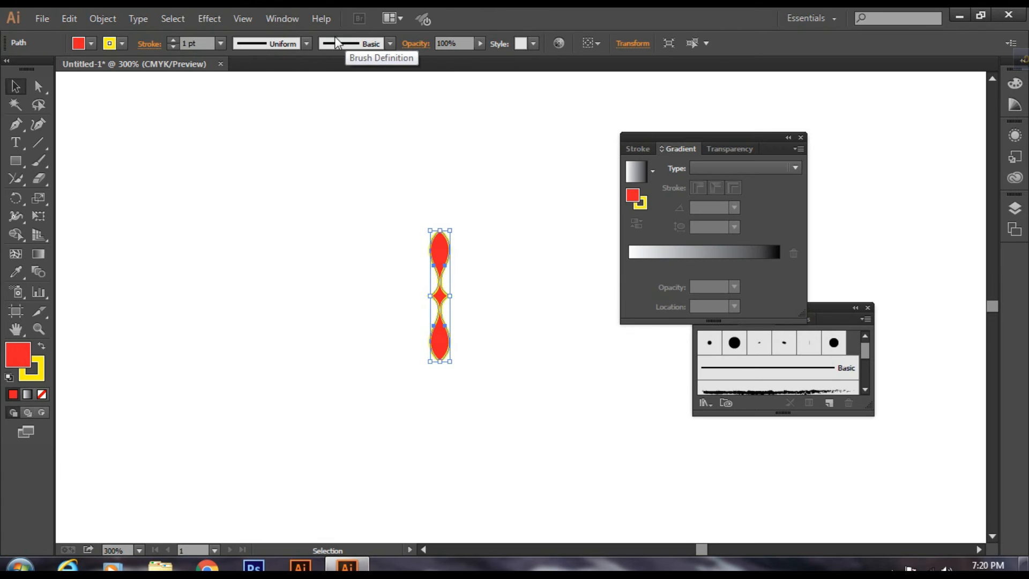
# Step: Hide the Brushes panel and bring it back
pyautogui.click(286, 20)
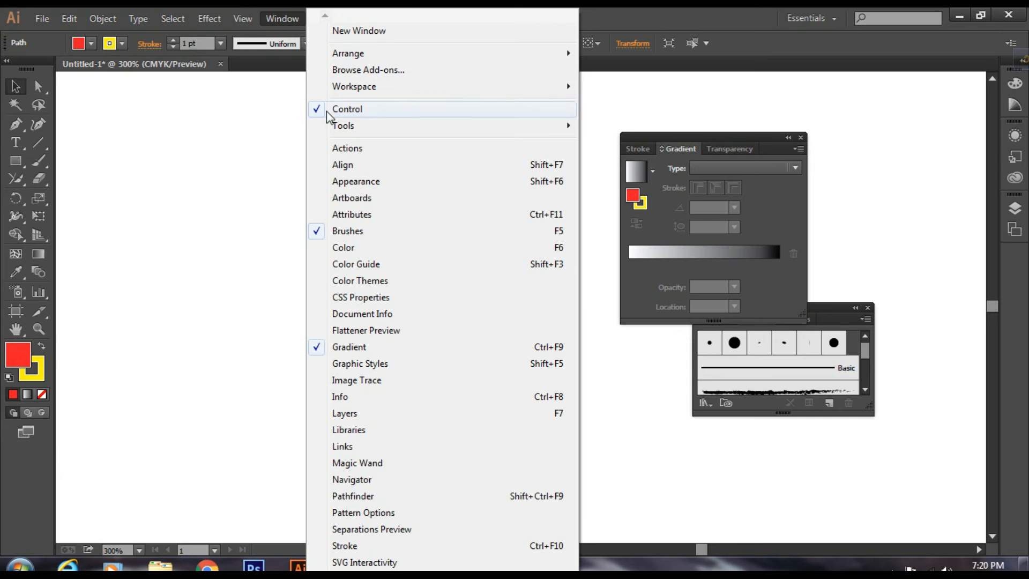
pyautogui.click(369, 232)
pyautogui.click(274, 19)
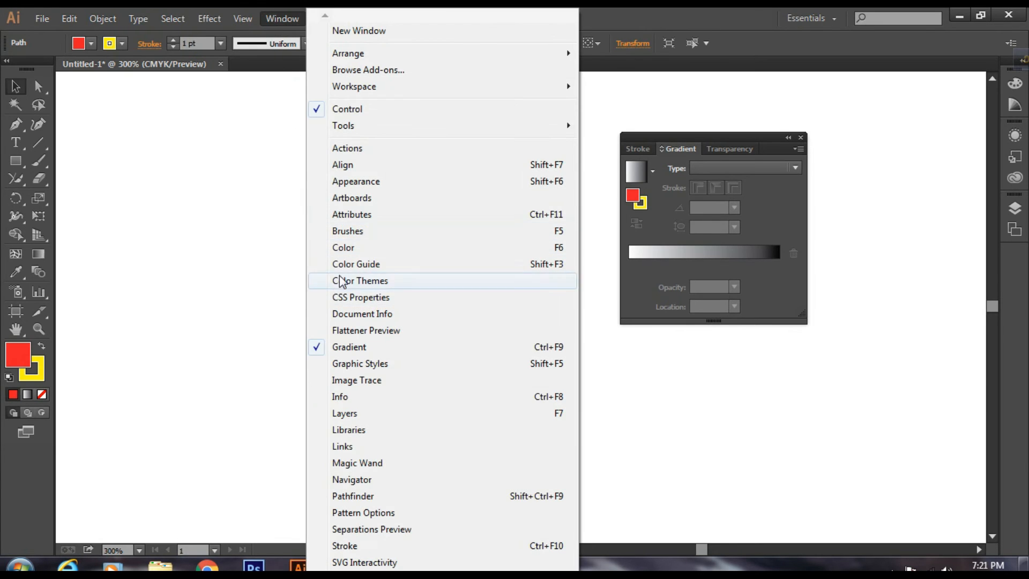
pyautogui.click(356, 231)
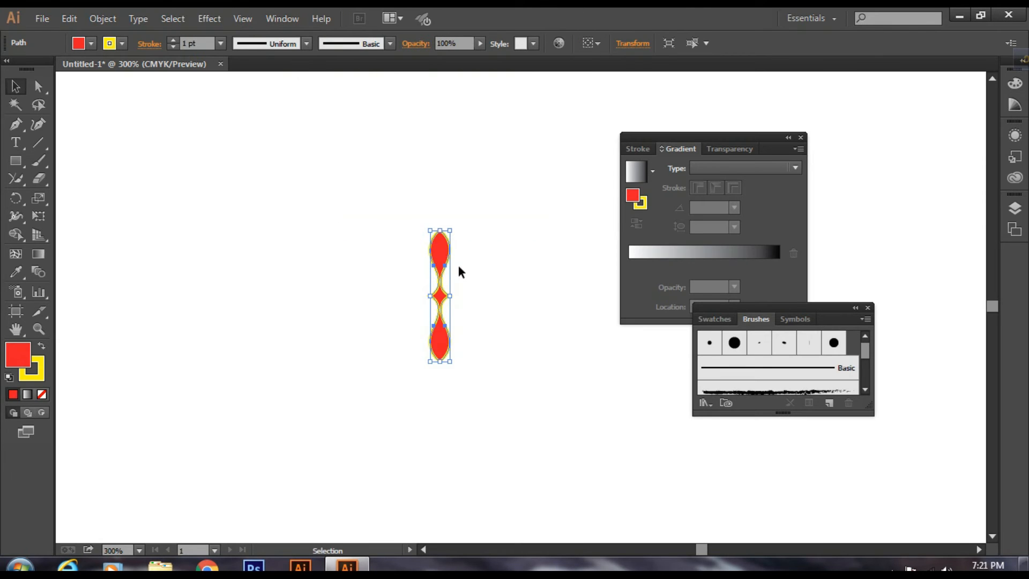
# Step: Create a pattern brush from the small red shape, with Auto-Centered as the outer corner tile
pyautogui.moveTo(386, 197); pyautogui.dragTo(489, 419)
pyautogui.moveTo(440, 256)
pyautogui.mouseDown()
pyautogui.moveTo(585, 326)
pyautogui.moveTo(741, 372)
pyautogui.mouseUp()
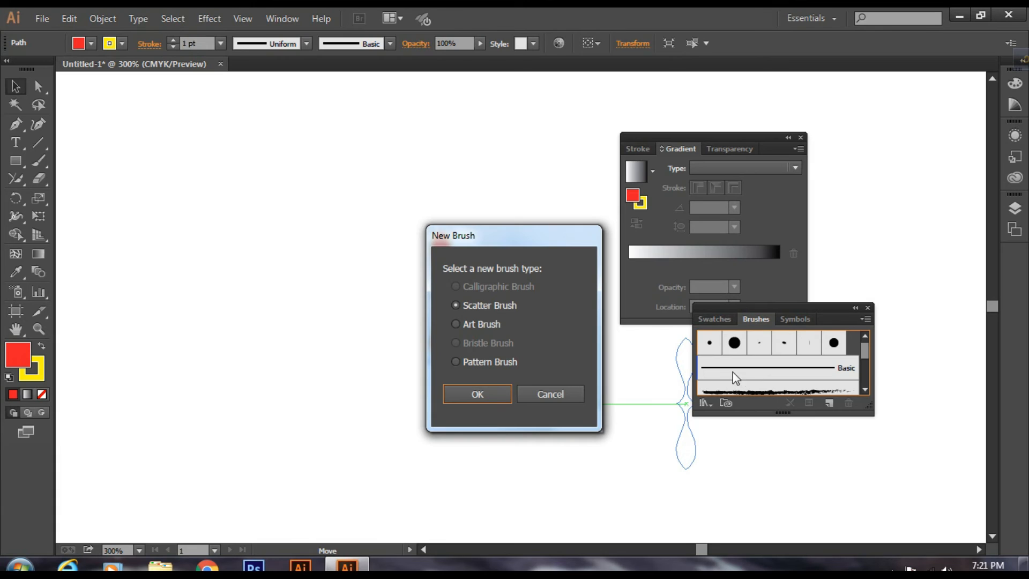
pyautogui.click(456, 362)
pyautogui.click(476, 396)
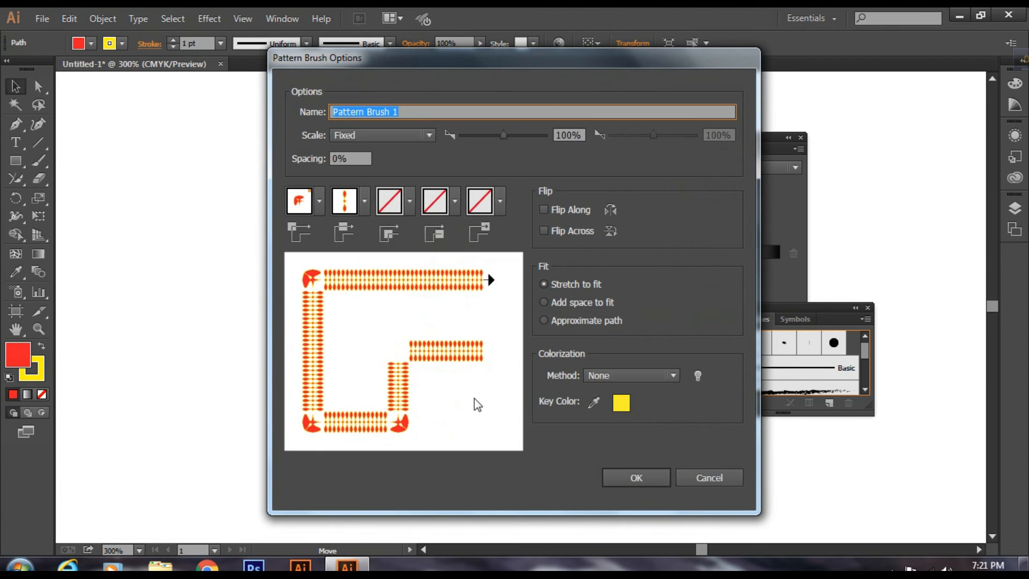
pyautogui.click(320, 208)
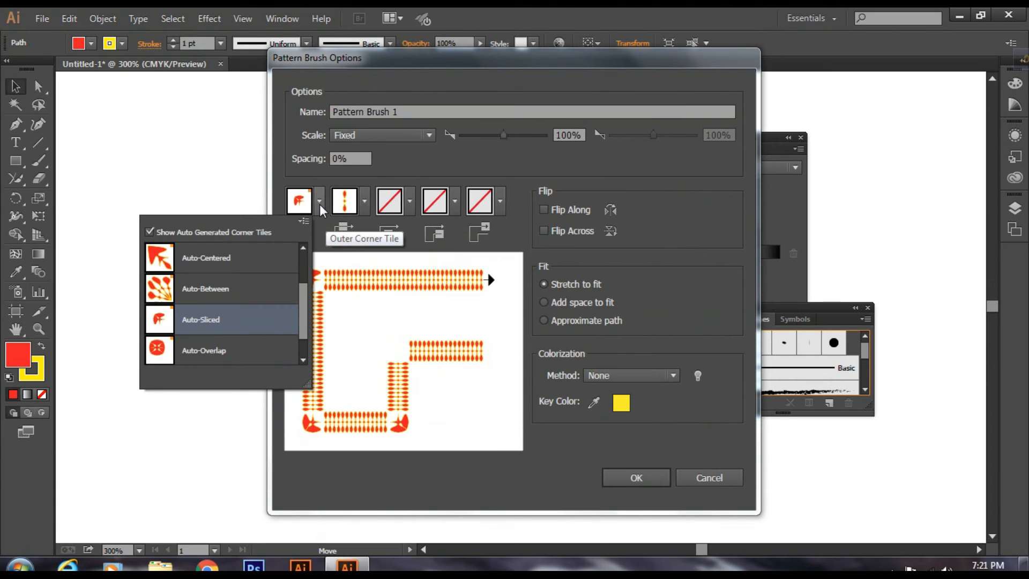
pyautogui.click(226, 260)
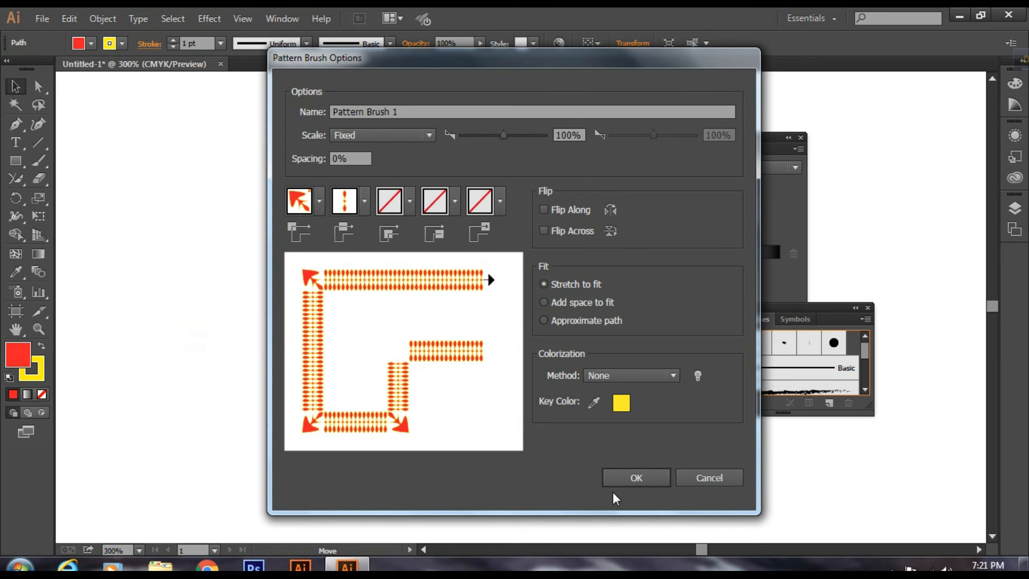
pyautogui.click(638, 479)
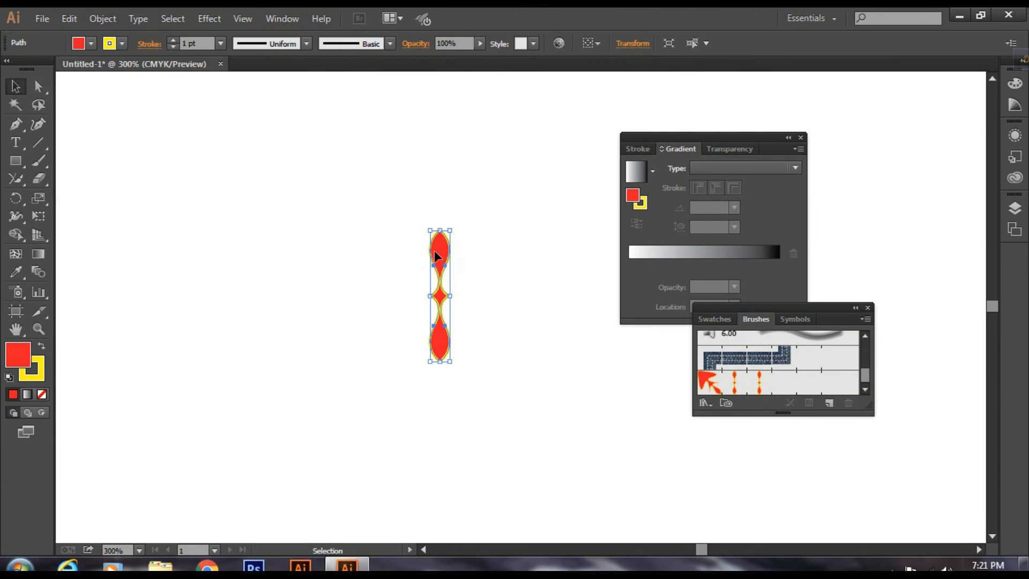
pyautogui.moveTo(438, 254)
pyautogui.mouseDown()
pyautogui.moveTo(539, 331)
pyautogui.moveTo(636, 376)
pyautogui.moveTo(797, 383)
pyautogui.mouseUp()
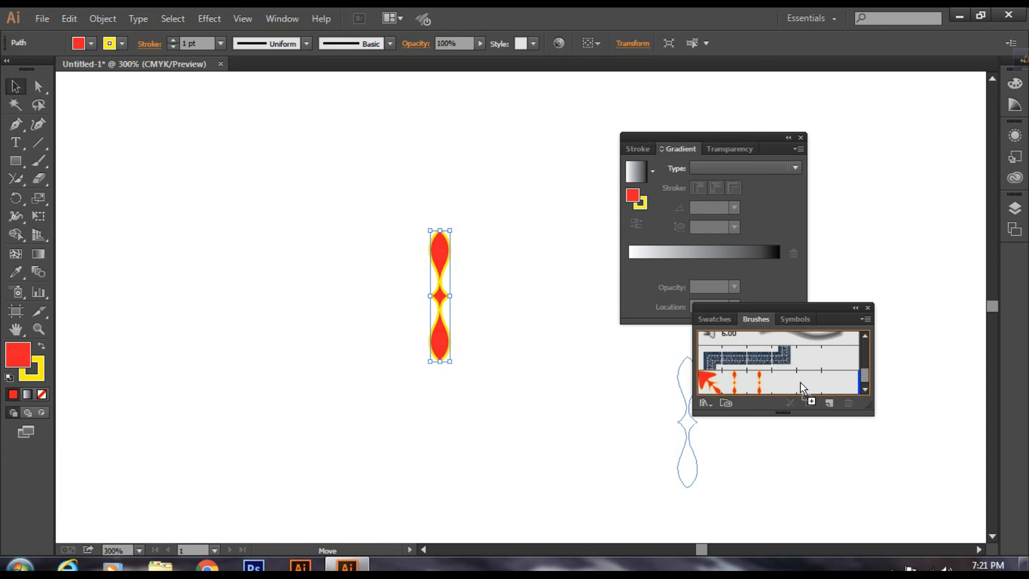
pyautogui.moveTo(800, 381); pyautogui.dragTo(800, 382)
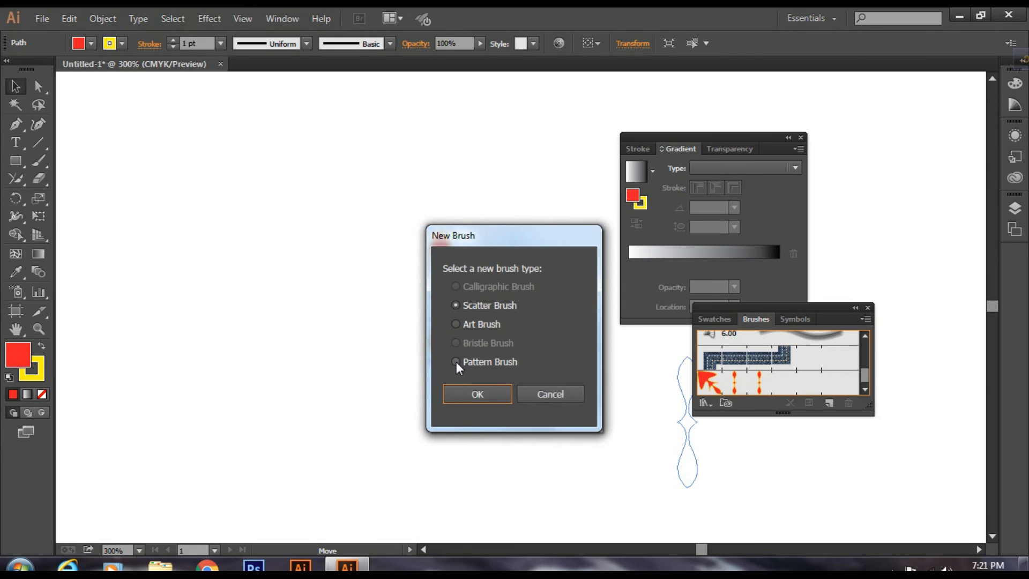
pyautogui.click(557, 397)
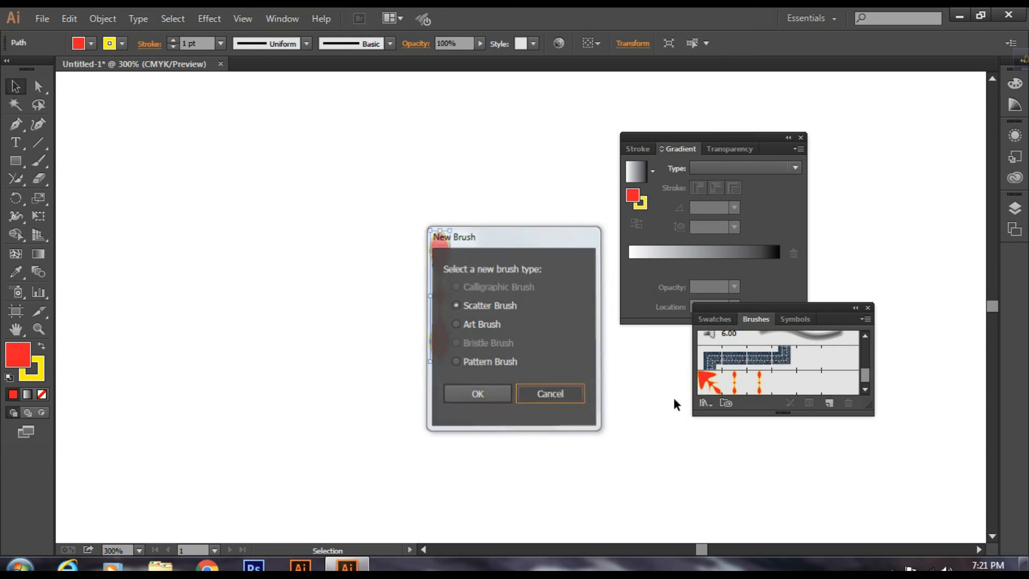
# Step: Draw a circle with the Ellipse Tool beside the upper half of the red shape
pyautogui.click(428, 187)
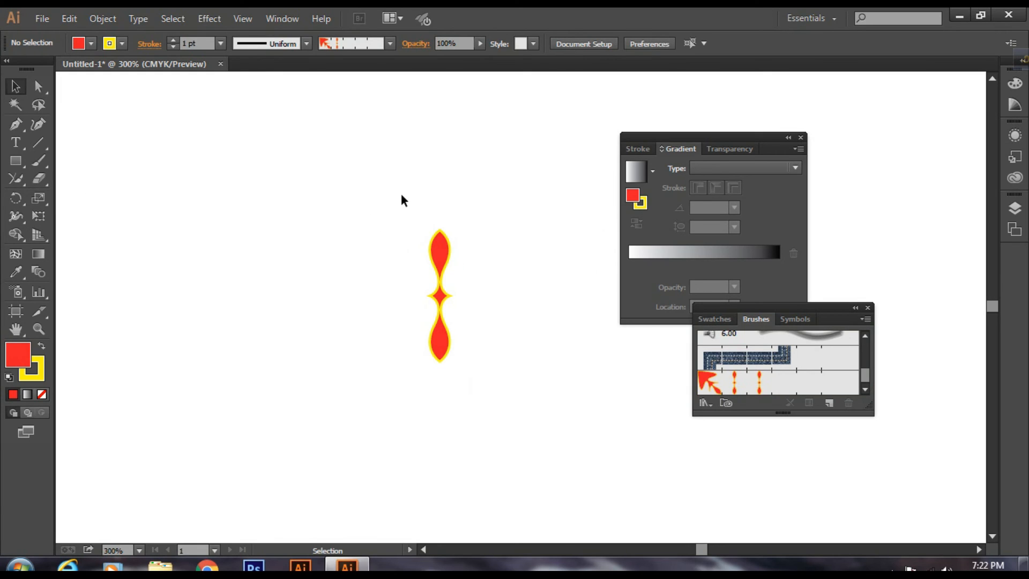
pyautogui.click(13, 159)
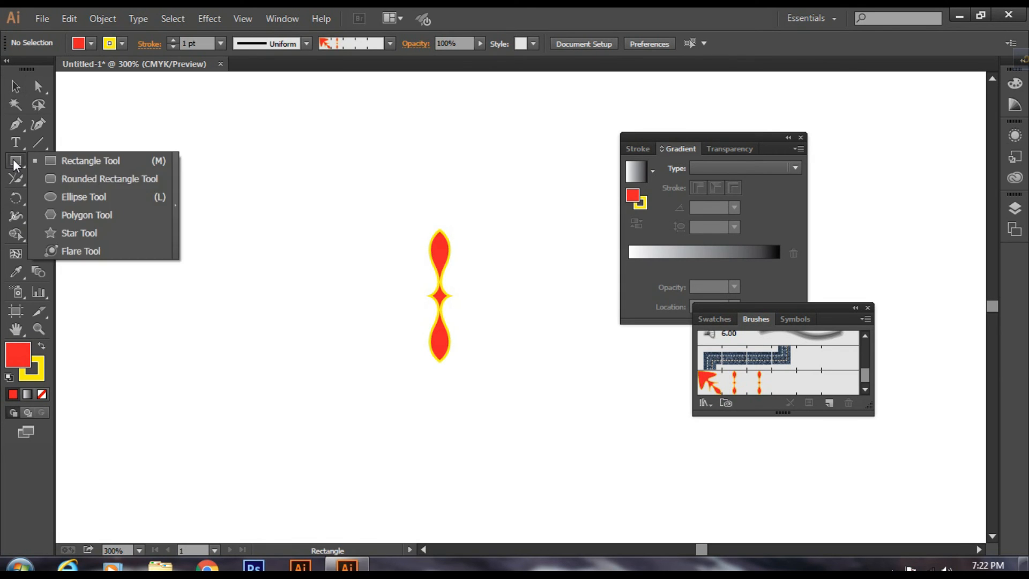
pyautogui.click(83, 197)
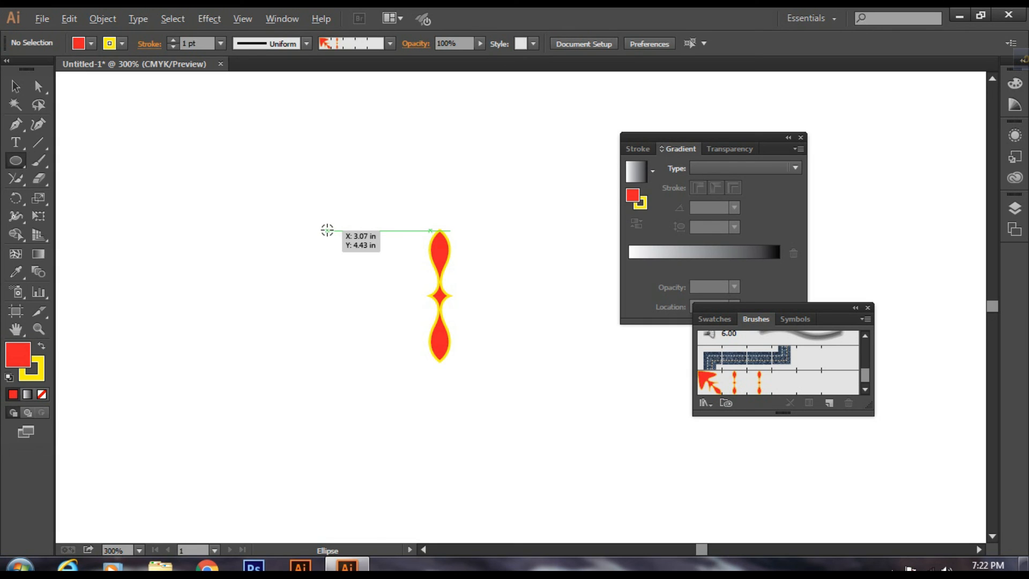
pyautogui.moveTo(327, 231); pyautogui.dragTo(364, 292)
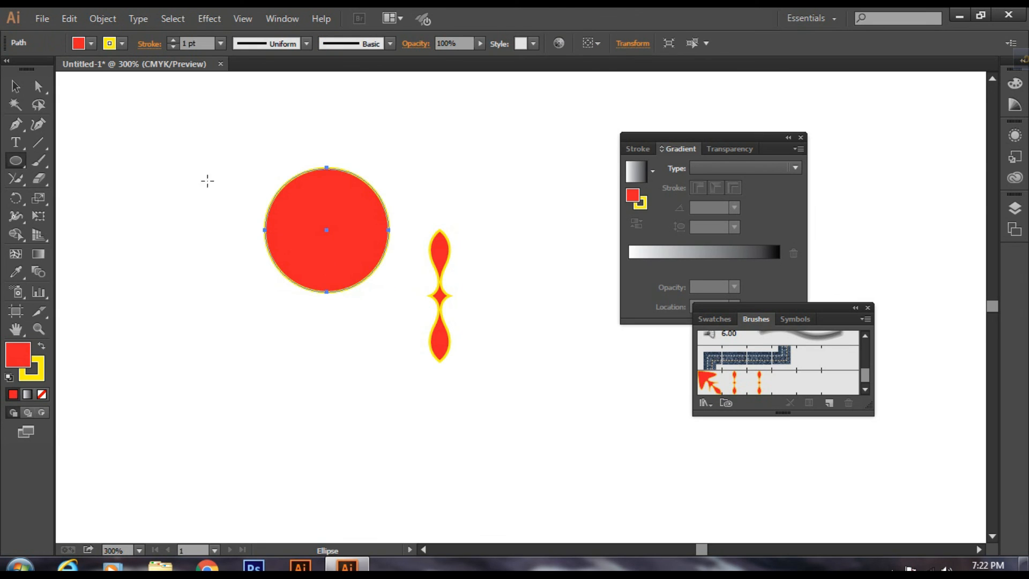
# Step: Set the circle's fill to None and apply Pattern Brush 1 to its outline
pyautogui.click(88, 45)
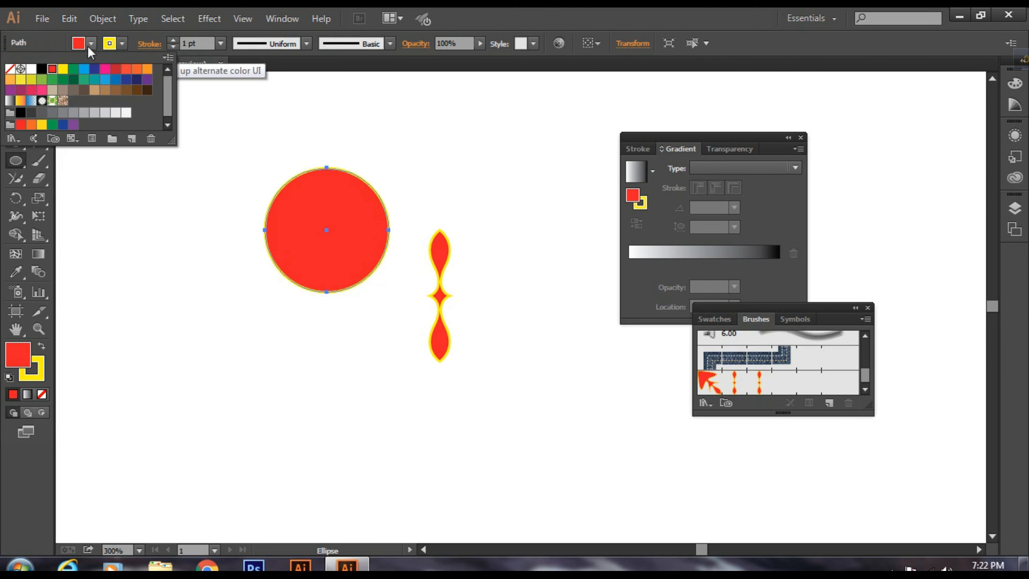
pyautogui.click(10, 72)
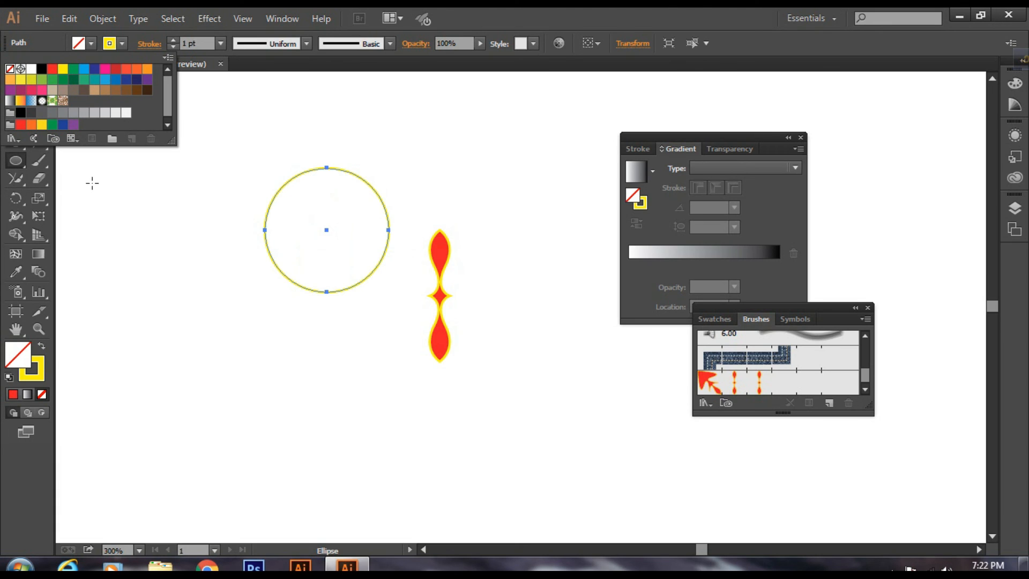
pyautogui.click(92, 184)
pyautogui.click(38, 86)
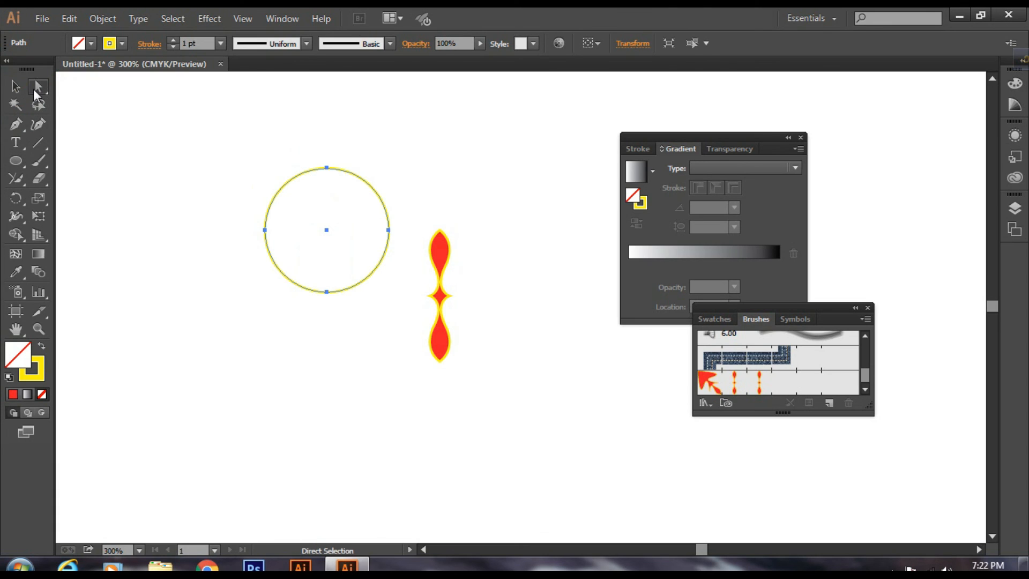
pyautogui.click(738, 390)
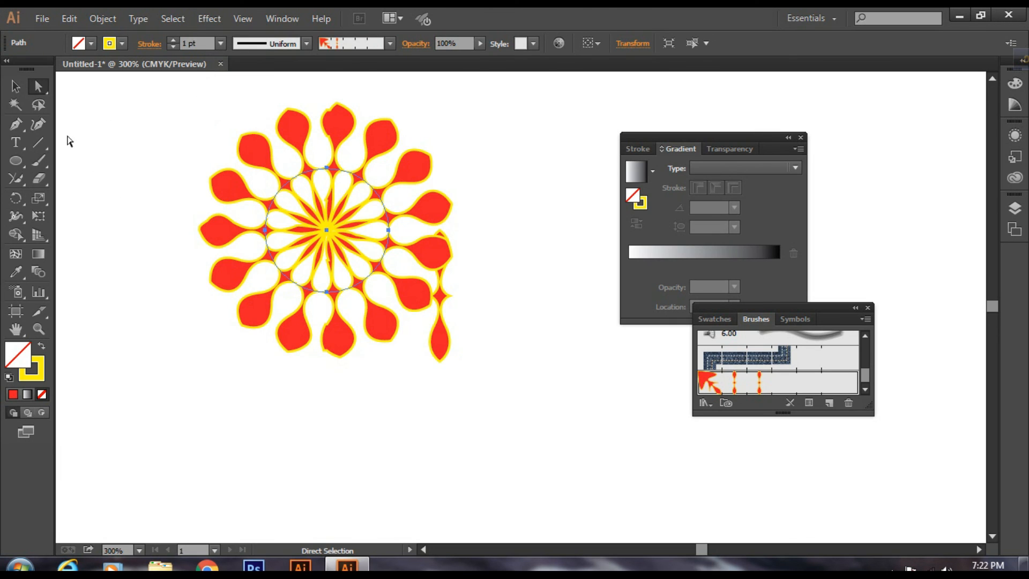
# Step: Delete the original red shape that overlaps the edge of the circular pattern
pyautogui.click(15, 85)
pyautogui.click(444, 336)
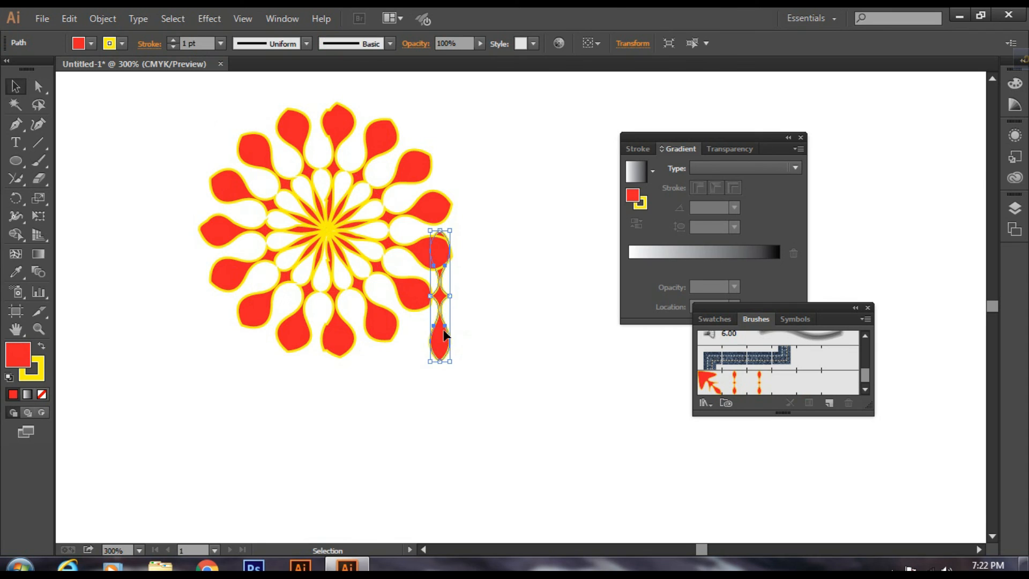
pyautogui.press('Delete')
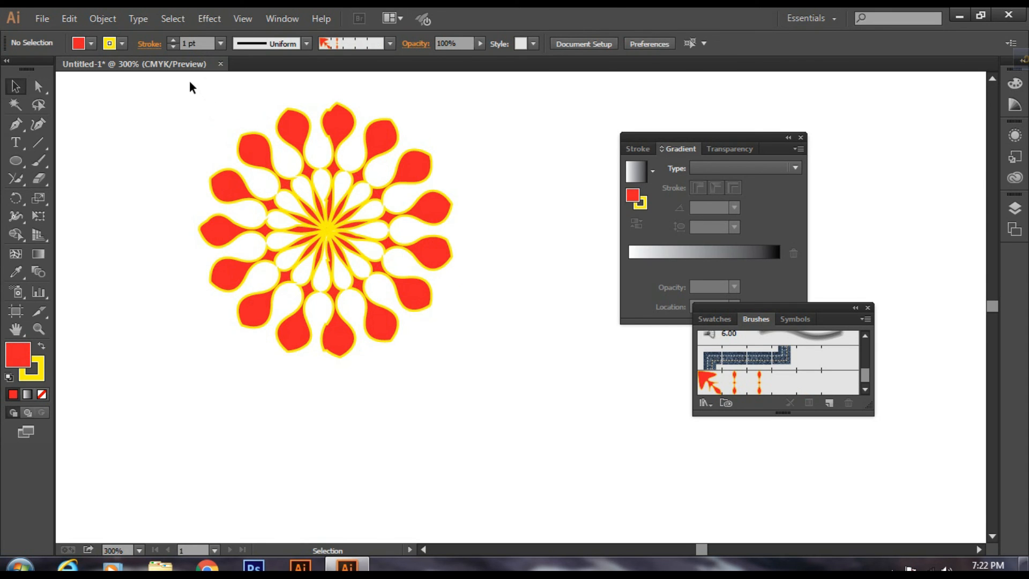
# Step: Reduce the stroke weight of the patterned circle to 0.5 pt and deselect it
pyautogui.moveTo(182, 83); pyautogui.dragTo(507, 435)
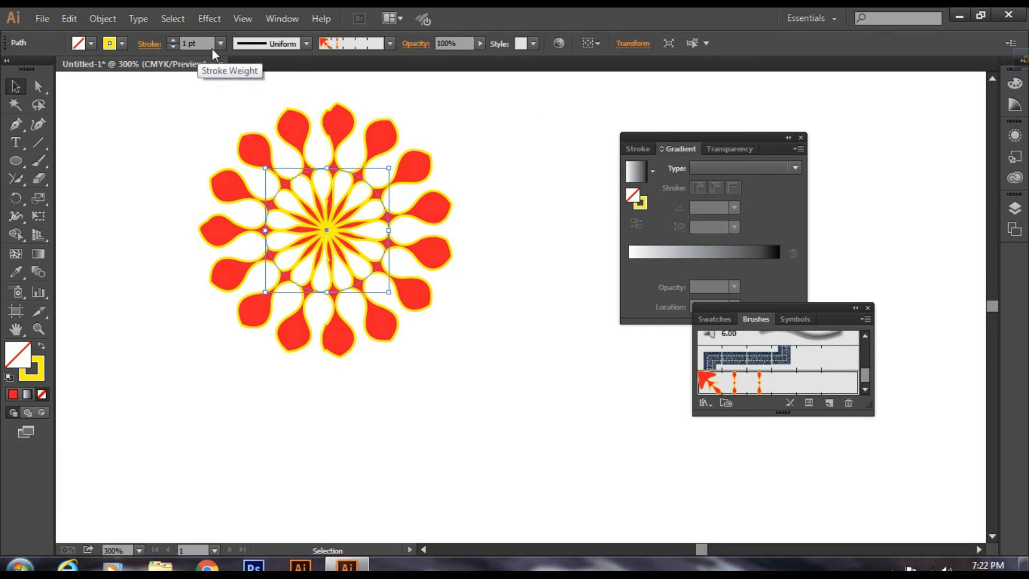
pyautogui.click(221, 44)
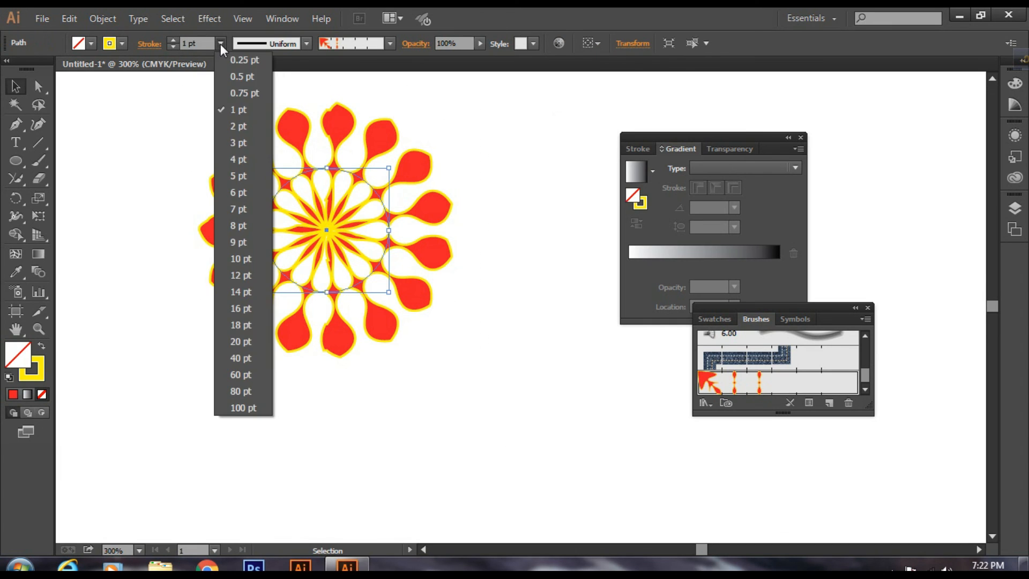
pyautogui.click(244, 76)
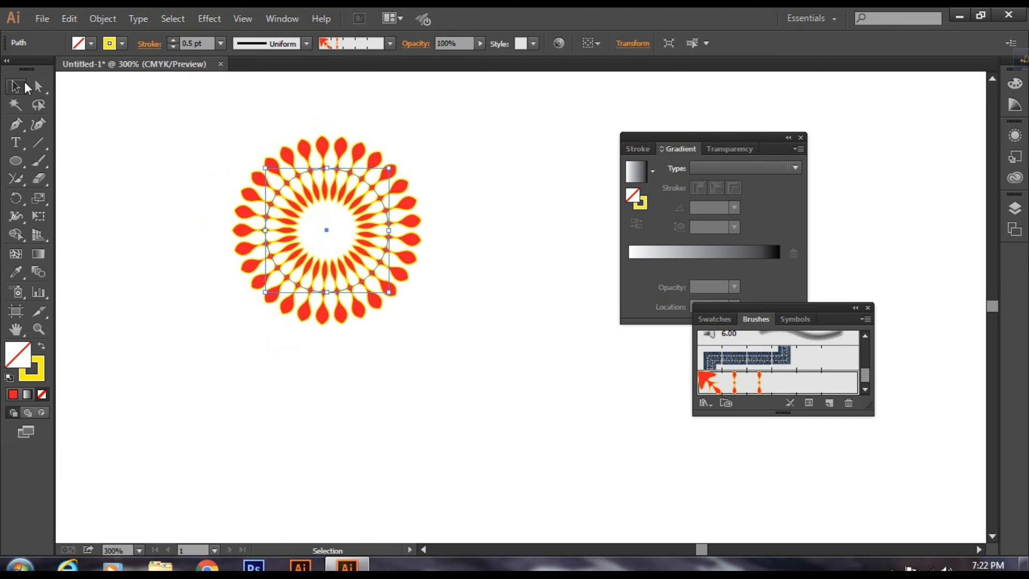
pyautogui.click(231, 140)
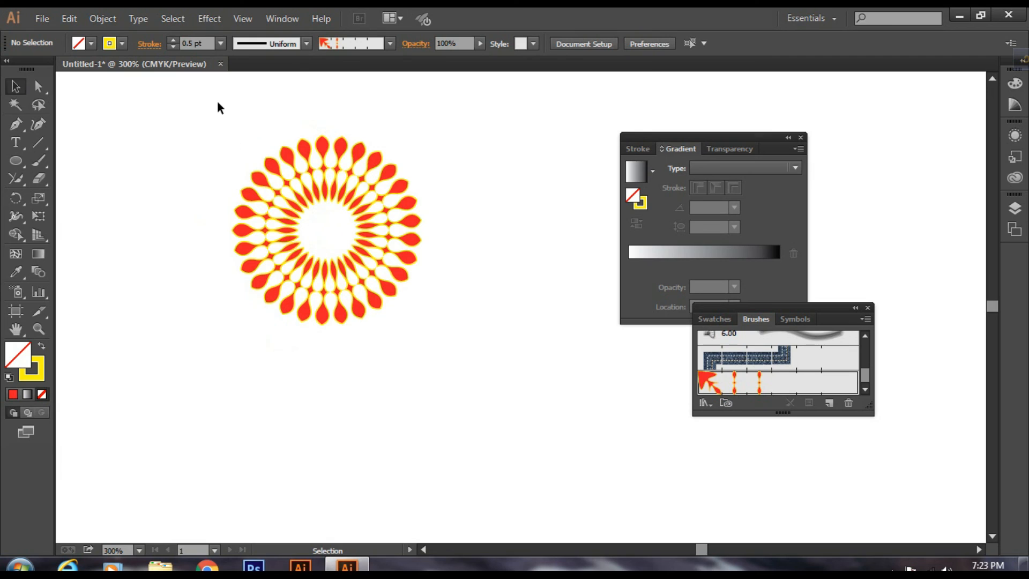